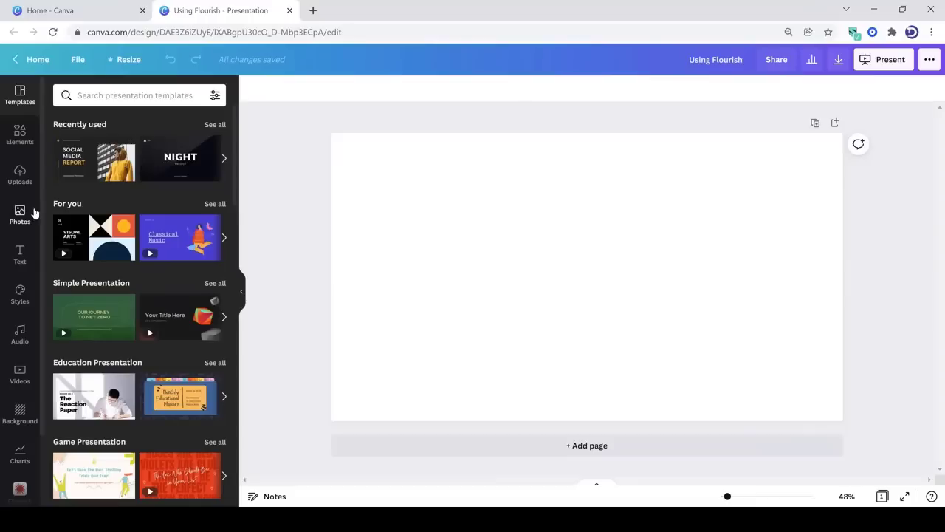
# Open the Flourish app from the media import section of the full list of Canva apps
pyautogui.scroll(-2, 41, 259)
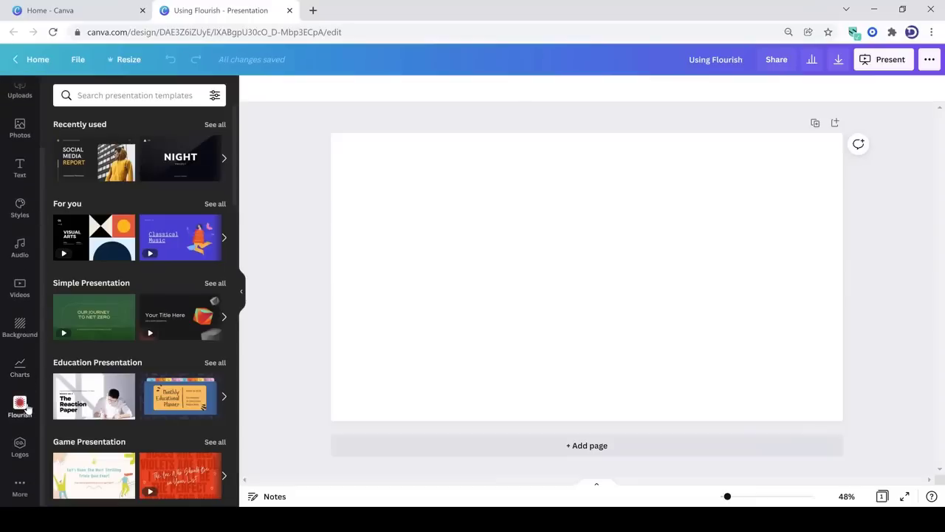
pyautogui.click(15, 491)
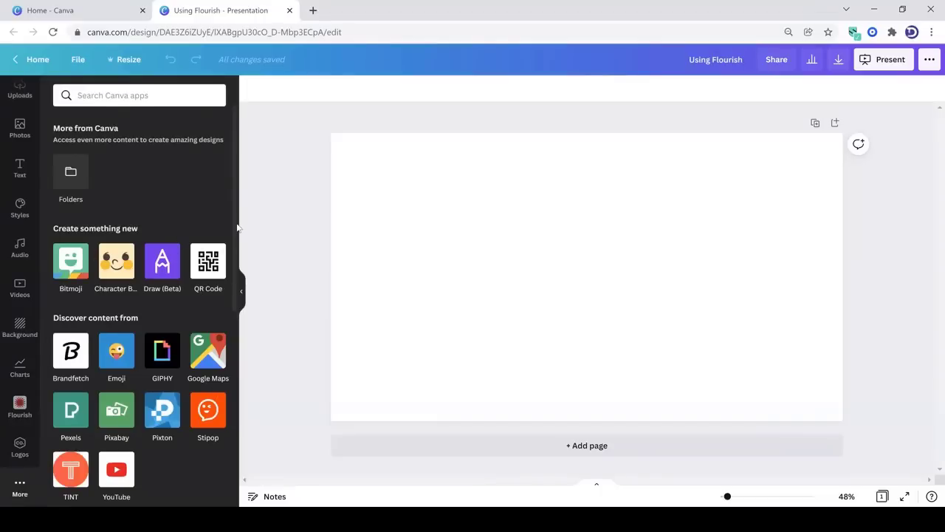
pyautogui.scroll(-2, 239, 328)
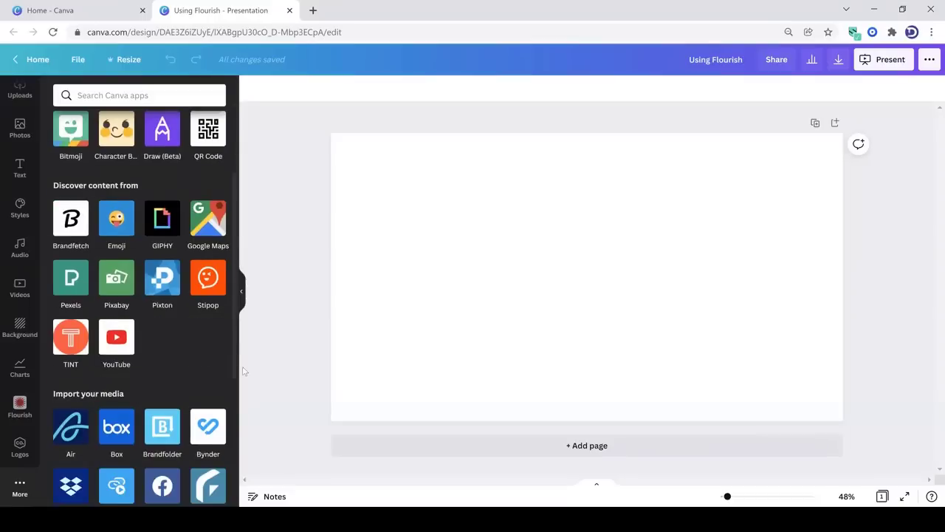
pyautogui.scroll(-3, 244, 403)
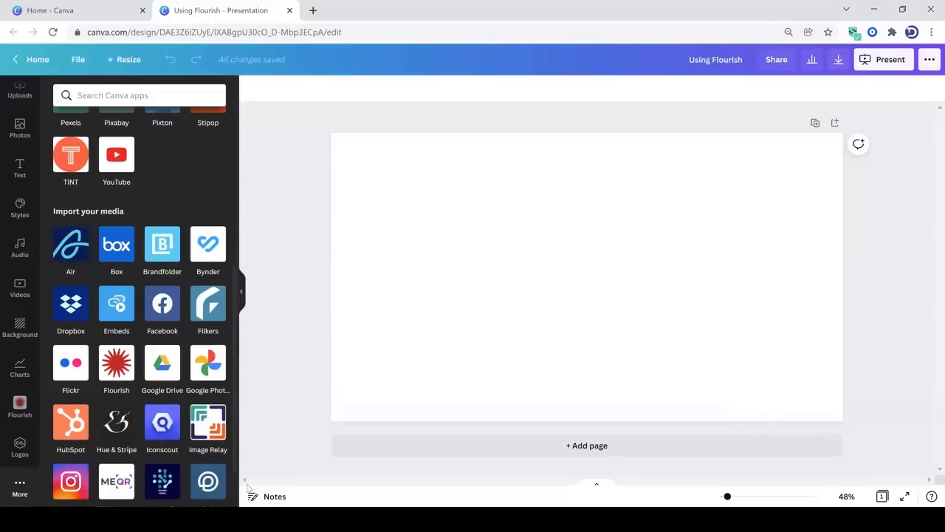
pyautogui.scroll(-1, 107, 434)
pyautogui.click(116, 322)
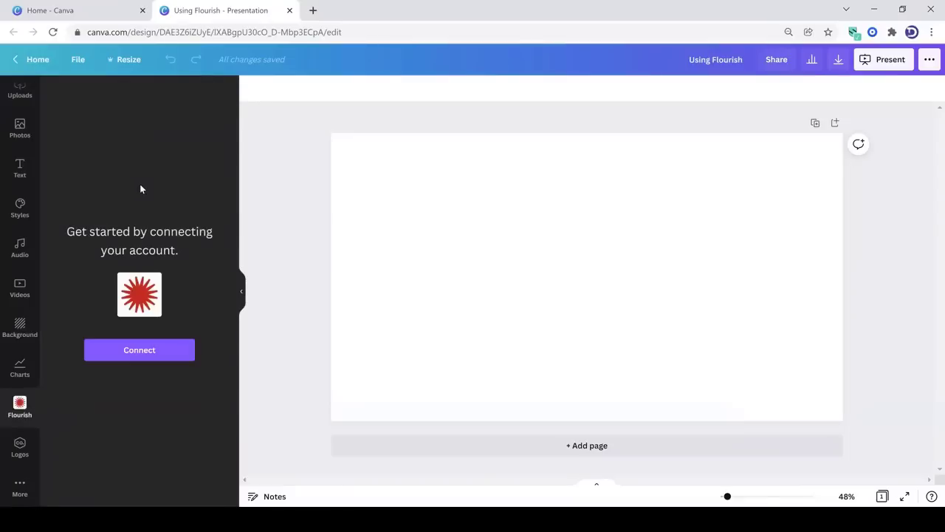
# Connect Flourish by registering a new account, accepting the terms and privacy policy and skipping the profile questions
pyautogui.click(143, 353)
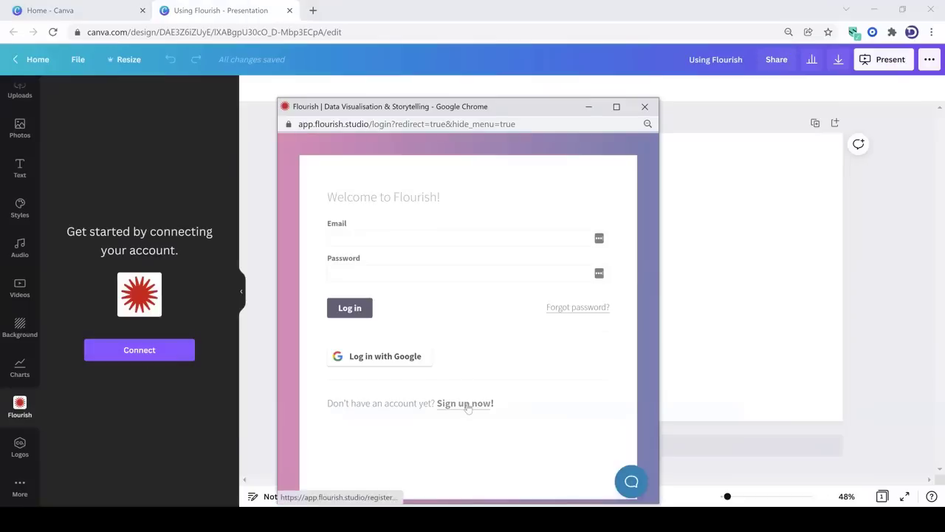
pyautogui.click(467, 404)
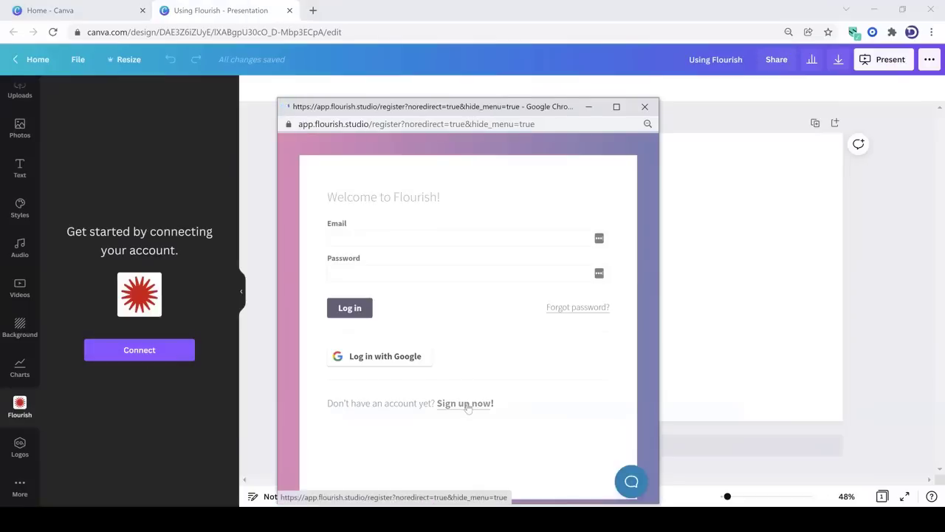
pyautogui.click(464, 316)
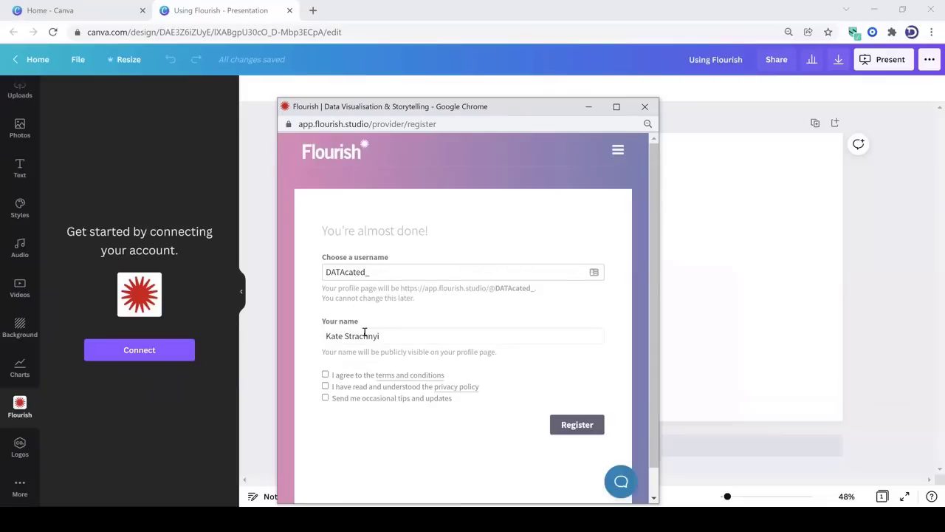
pyautogui.click(325, 375)
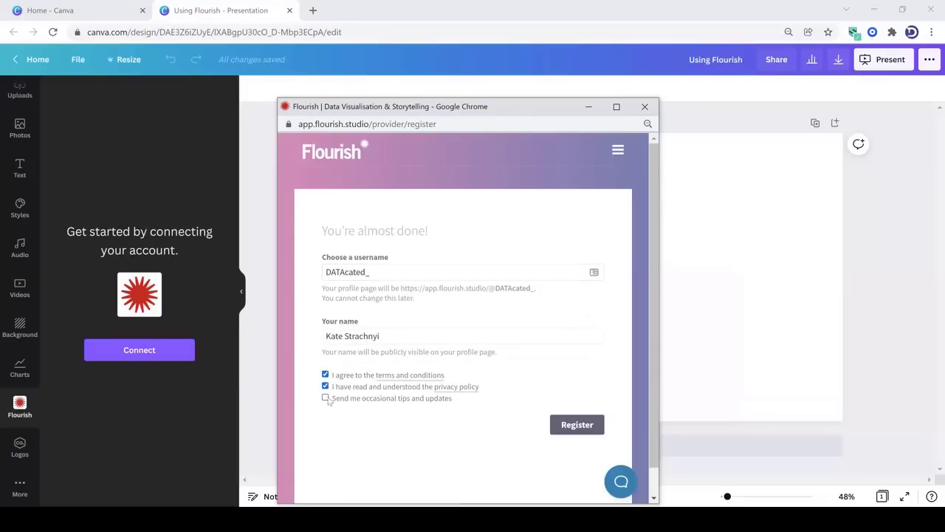
pyautogui.click(589, 427)
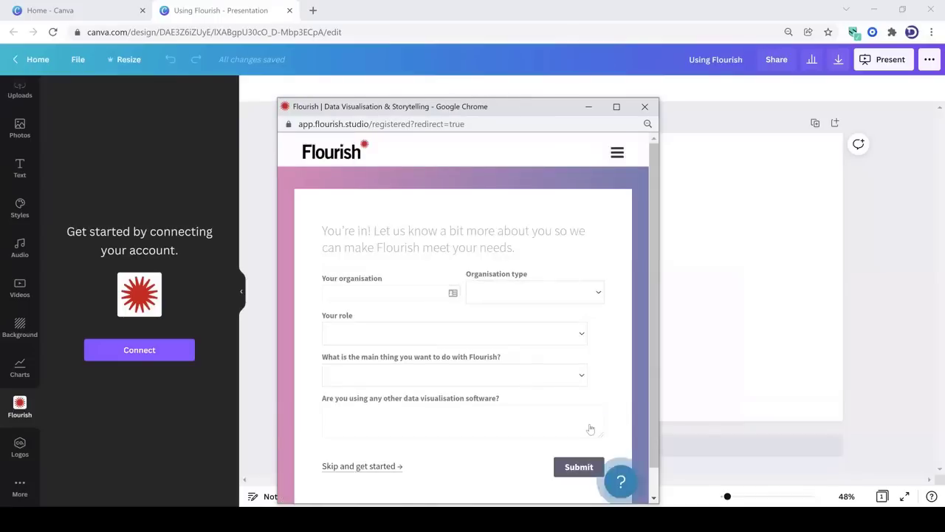
pyautogui.click(373, 467)
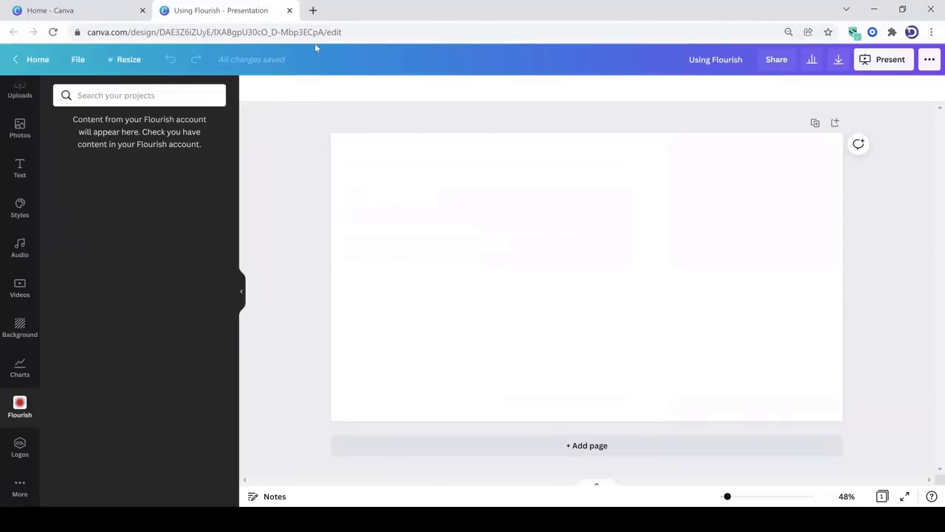
# Sign in to flourish.studio in a new browser tab and create a visualisation from the Bar chart race template
pyautogui.click(313, 10)
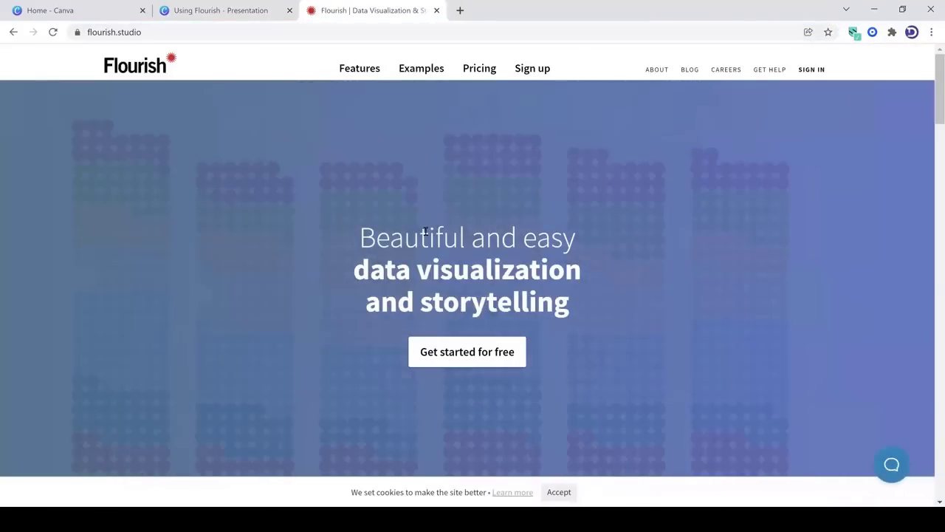
pyautogui.click(811, 70)
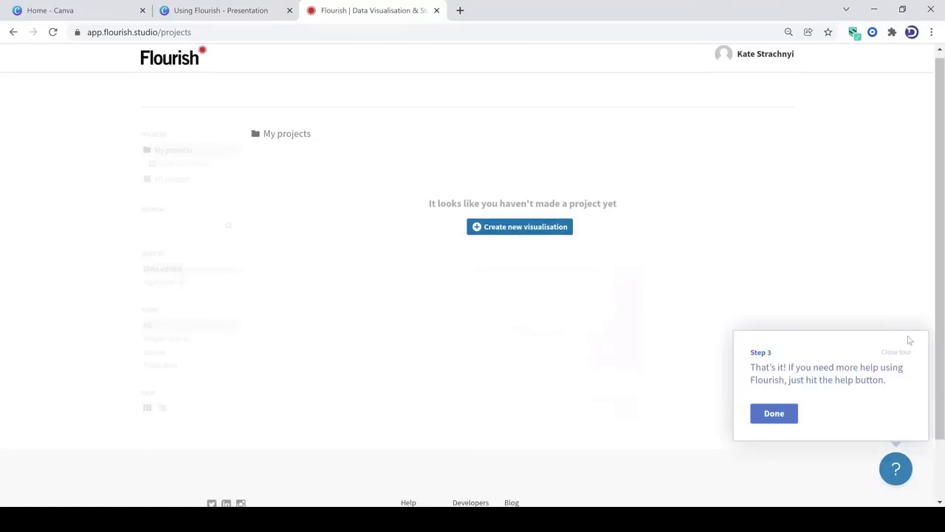
pyautogui.click(905, 352)
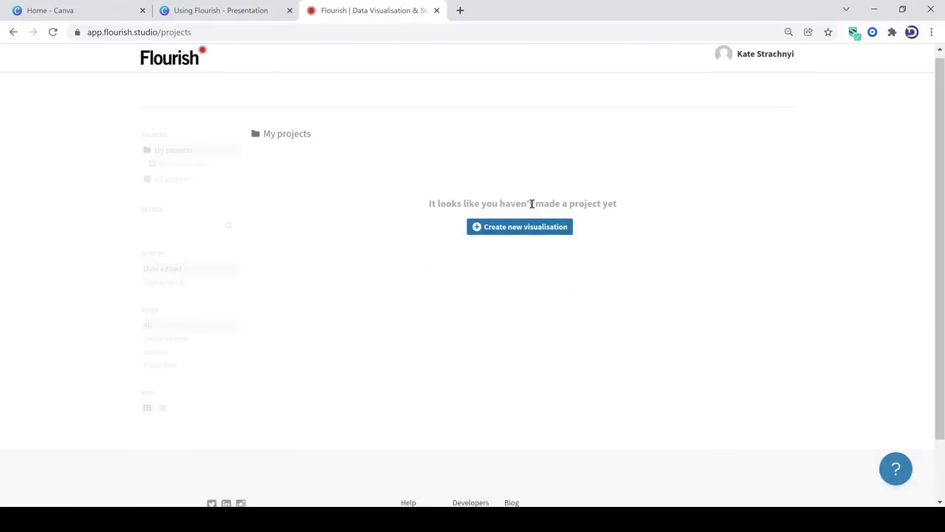
pyautogui.click(520, 223)
pyautogui.click(382, 255)
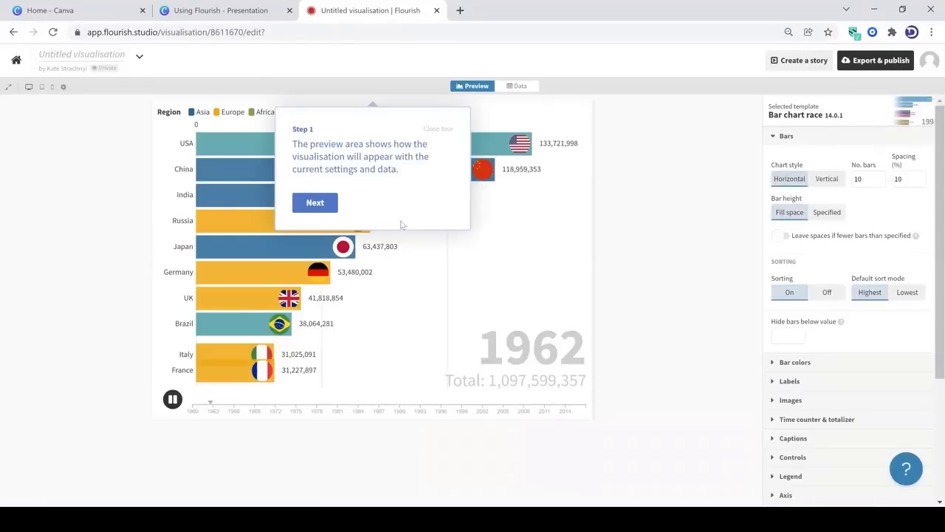
# Go through the guided tour of the visualisation editor, covering preview, settings, data, naming and publishing
pyautogui.click(332, 203)
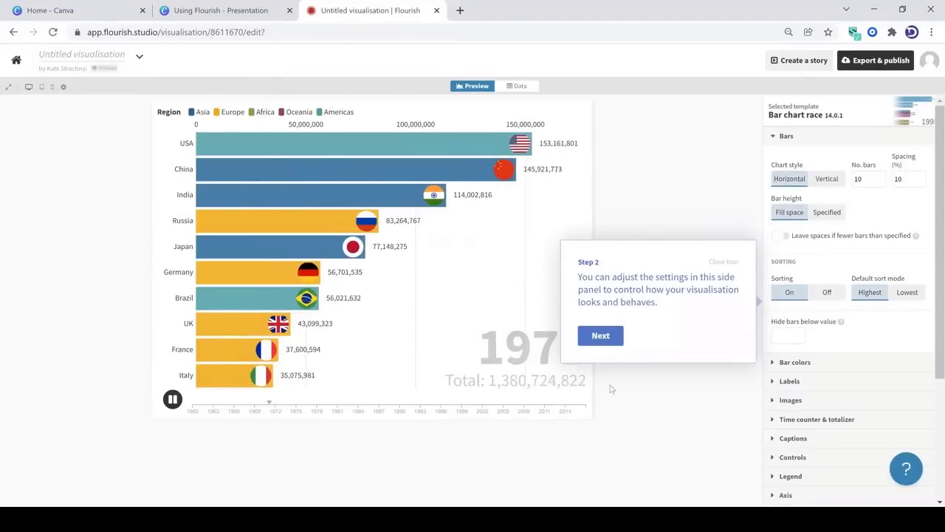
pyautogui.click(601, 335)
pyautogui.click(459, 181)
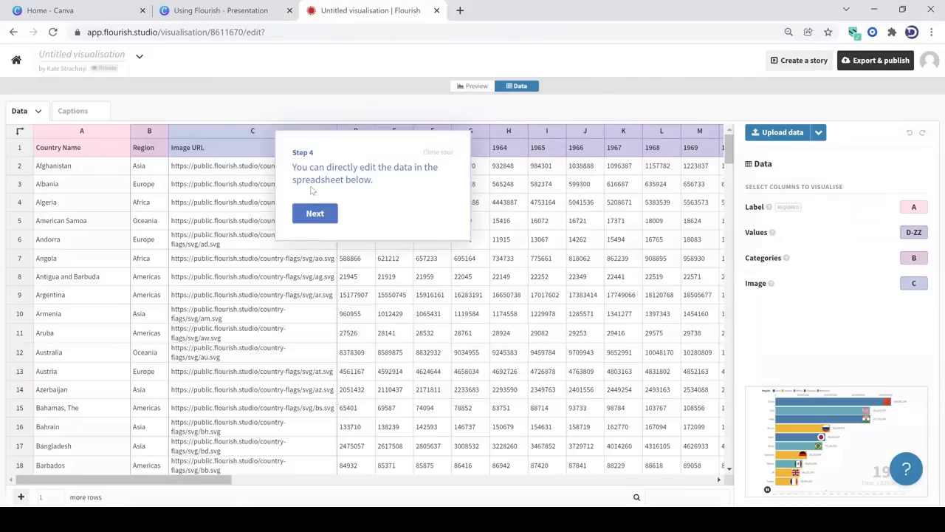
pyautogui.click(322, 221)
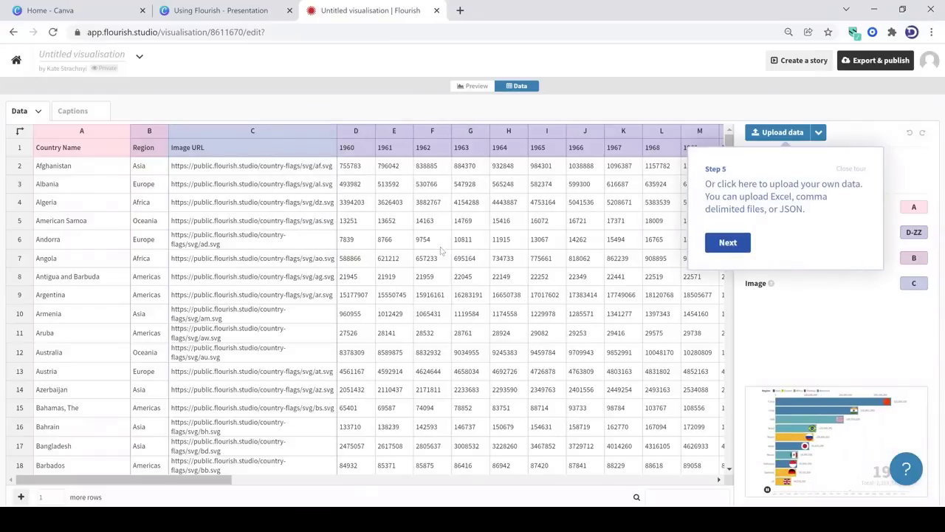
pyautogui.click(724, 243)
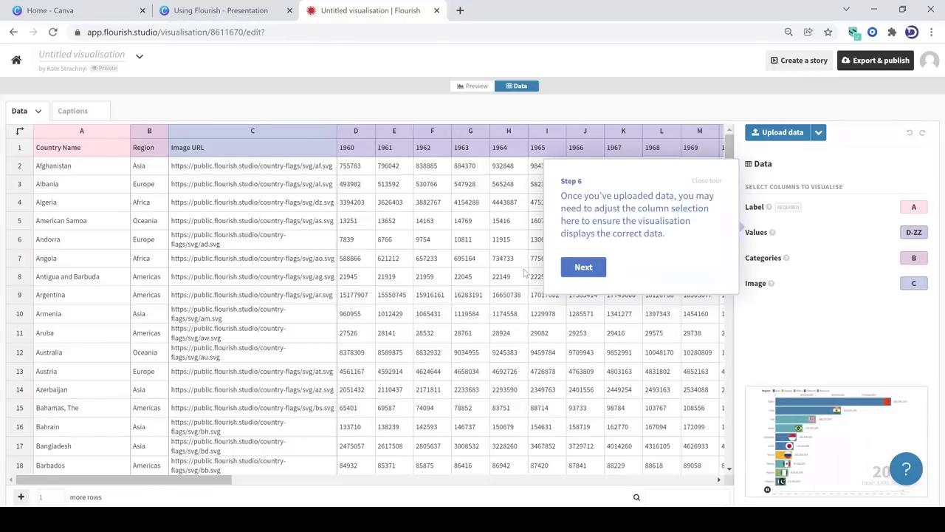
pyautogui.click(583, 267)
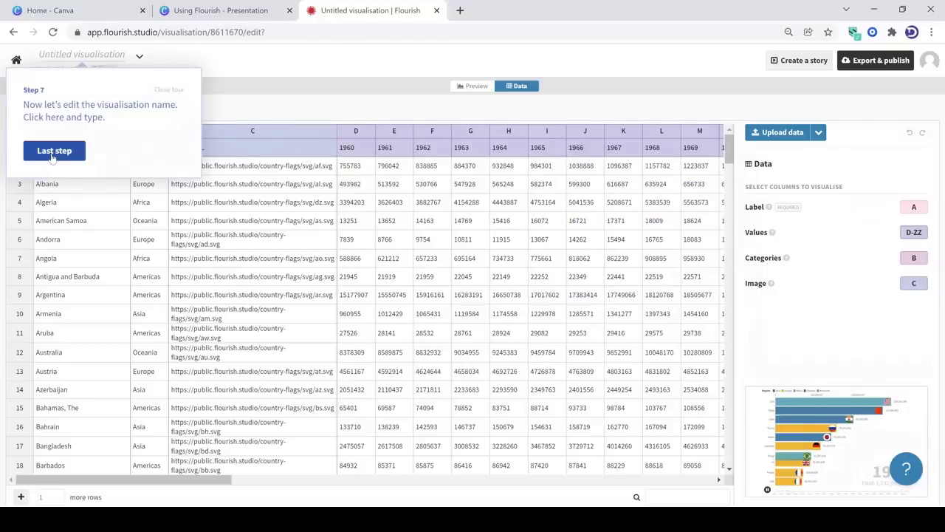
pyautogui.click(54, 153)
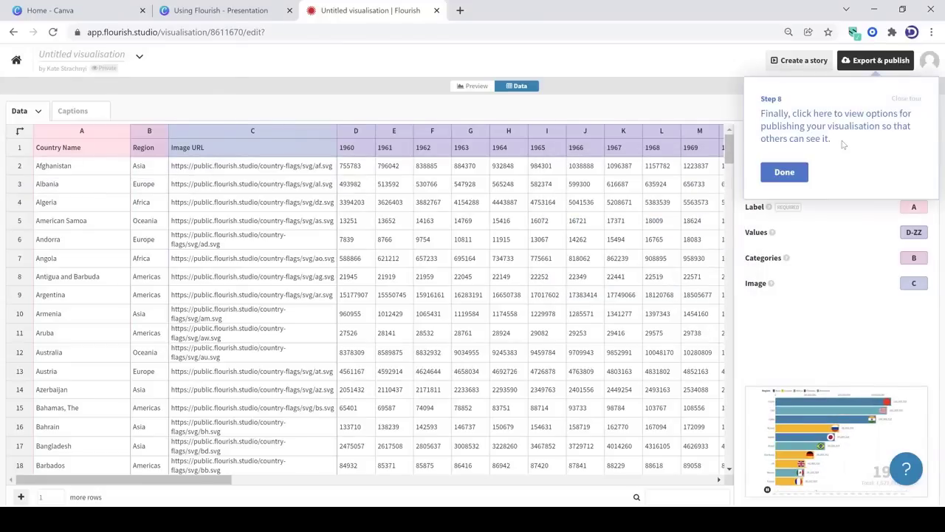
pyautogui.click(785, 172)
# Rename the visualisation as "Sample Data Viz"
pyautogui.click(113, 53)
pyautogui.write('Sample')
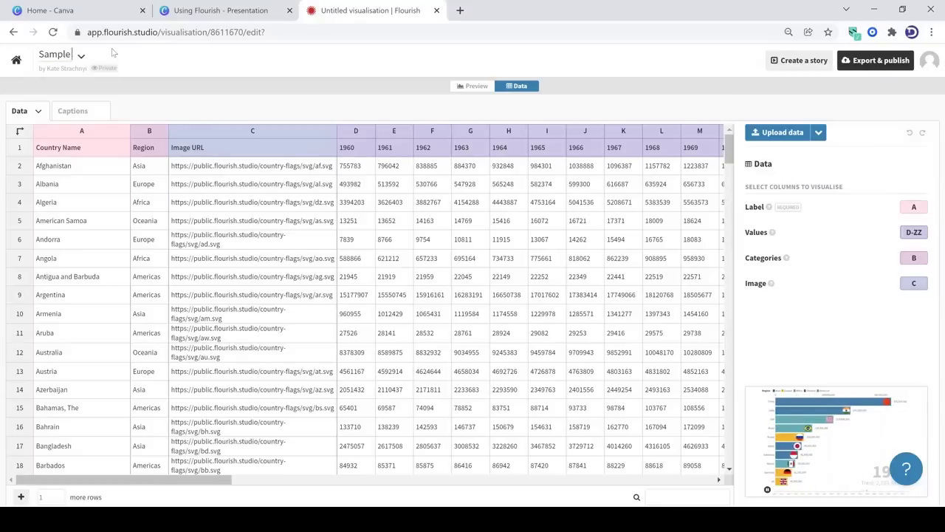
pyautogui.write(' Data Viz')
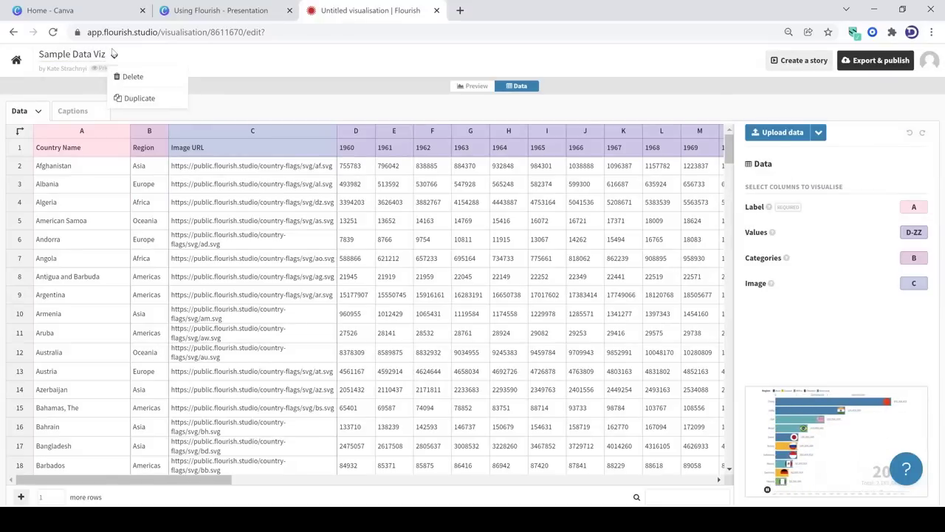
pyautogui.click(239, 67)
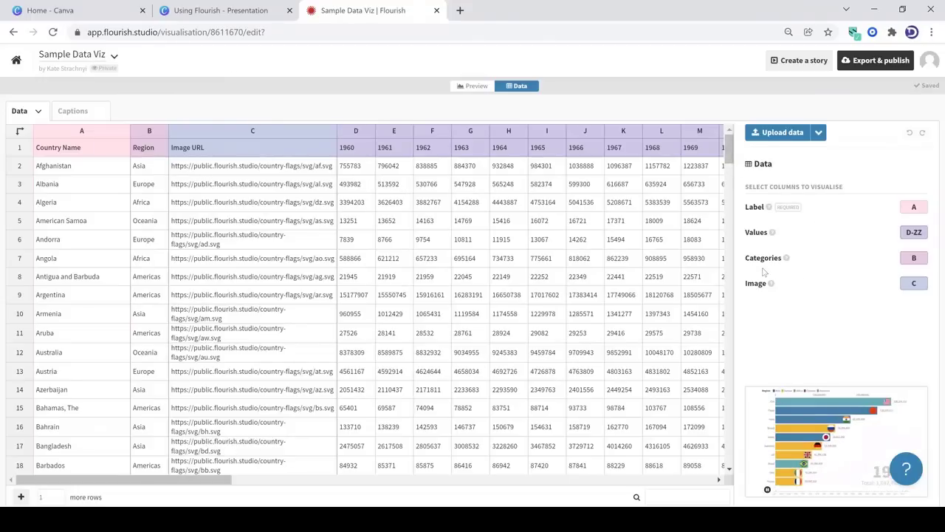
# Return to the chart preview and change the bar colours to the light pastel palette starting with light blue and yellow
pyautogui.click(473, 87)
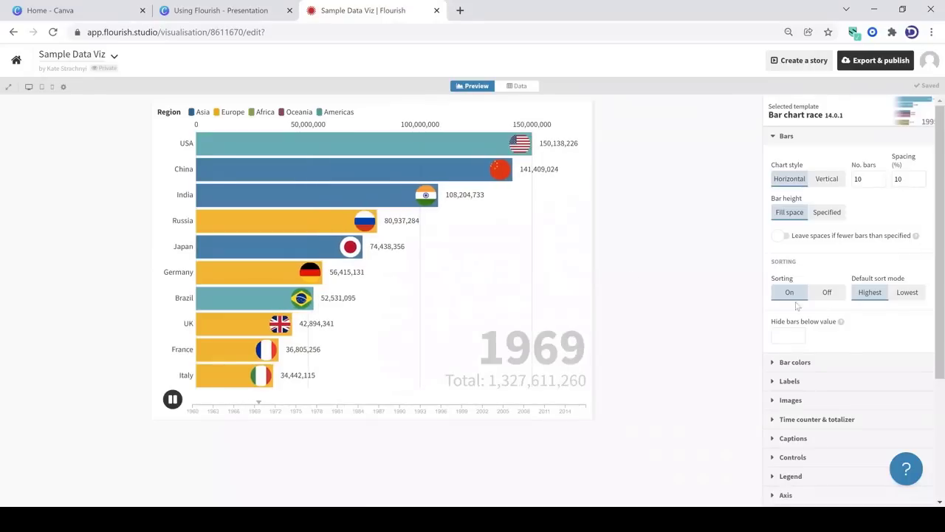
pyautogui.click(810, 362)
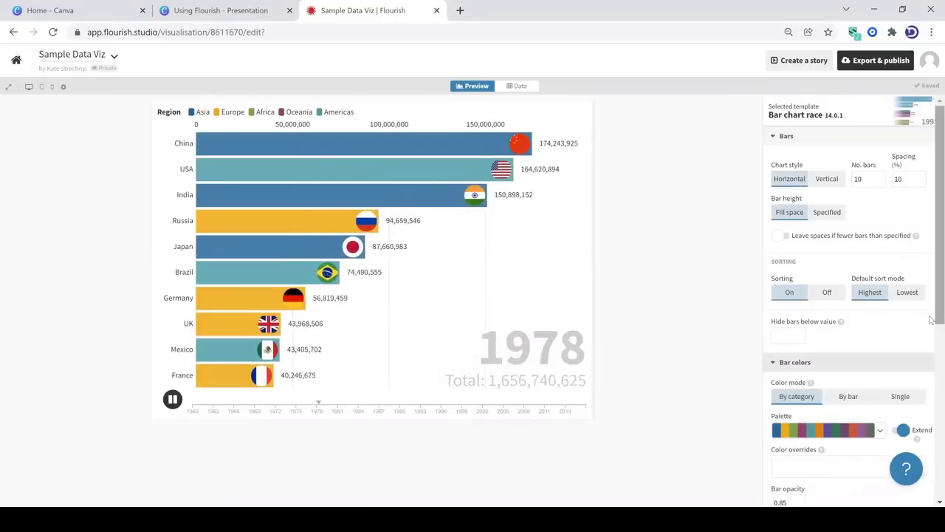
pyautogui.scroll(-1, 932, 361)
pyautogui.moveTo(933, 362); pyautogui.dragTo(932, 380)
pyautogui.click(880, 274)
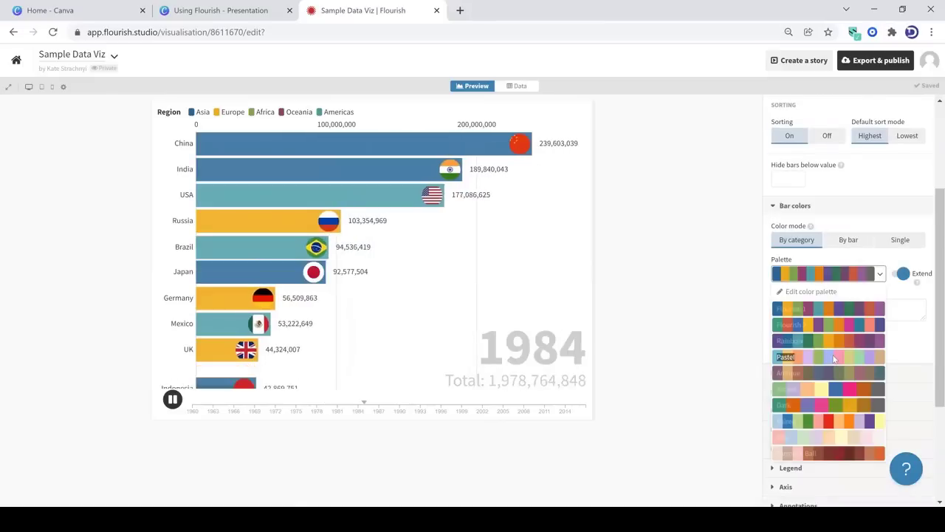
pyautogui.click(835, 359)
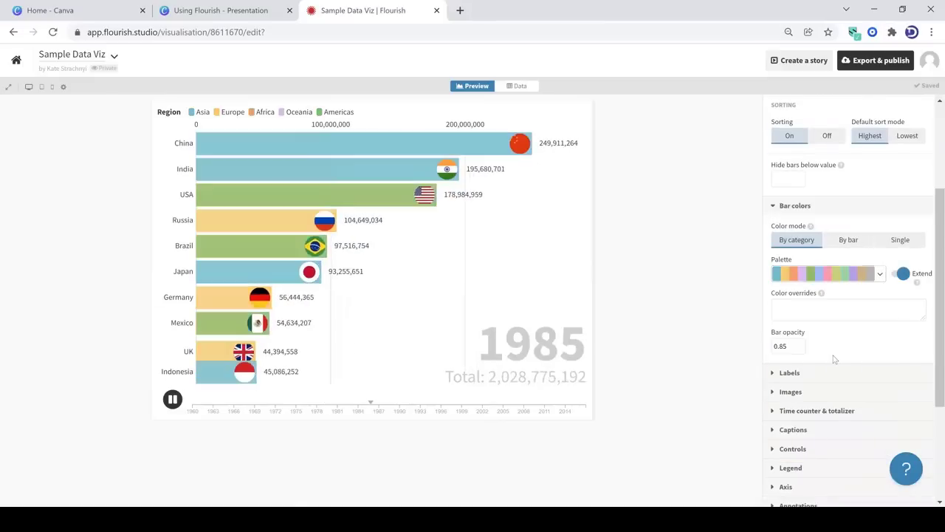
# Set the maximum font size of the chart labels to 1.2
pyautogui.scroll(-2, 835, 358)
pyautogui.click(795, 294)
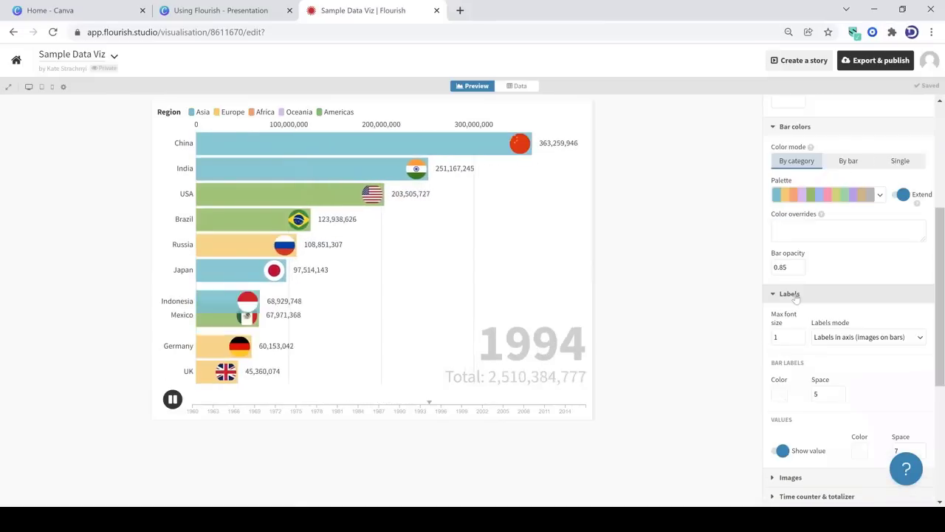
pyautogui.click(799, 337)
pyautogui.click(800, 334)
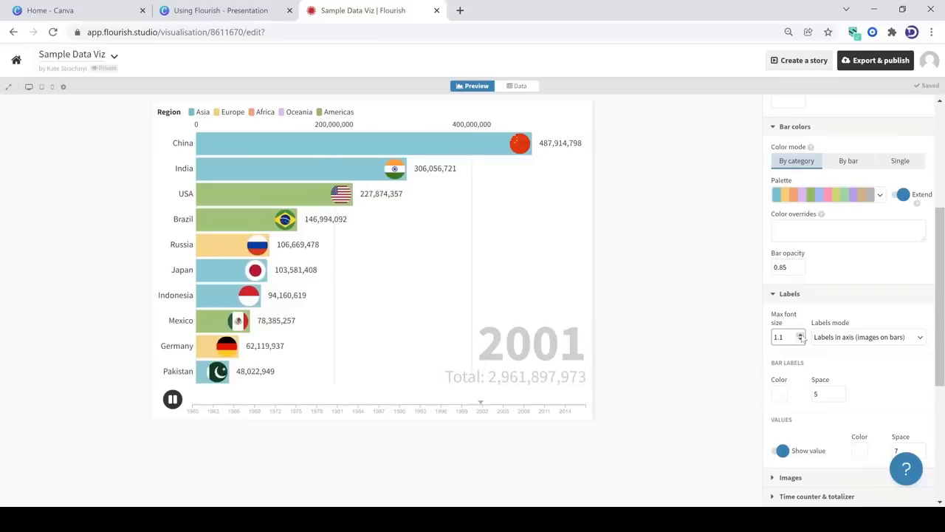
pyautogui.click(801, 334)
# Look through the remaining chart settings, examining the layout options for font, background, maximum width and section order
pyautogui.scroll(-3, 789, 332)
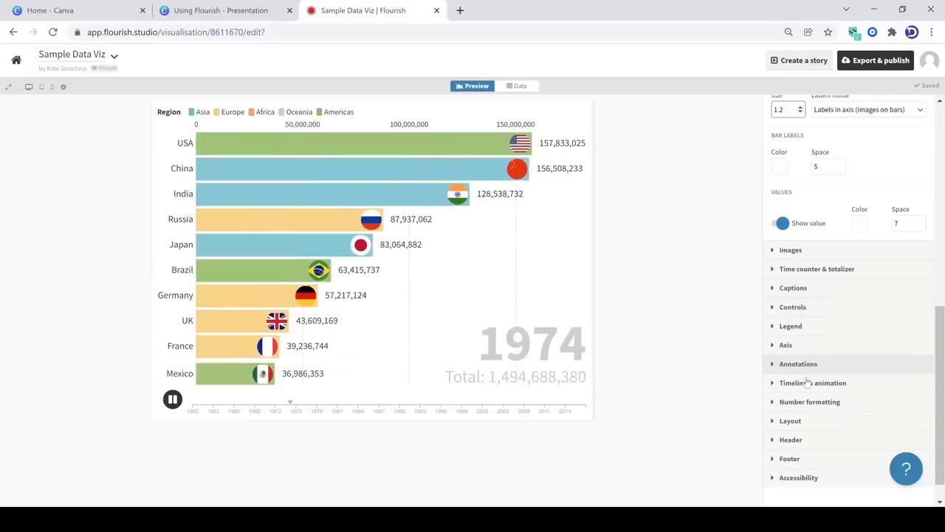
pyautogui.scroll(-1, 815, 458)
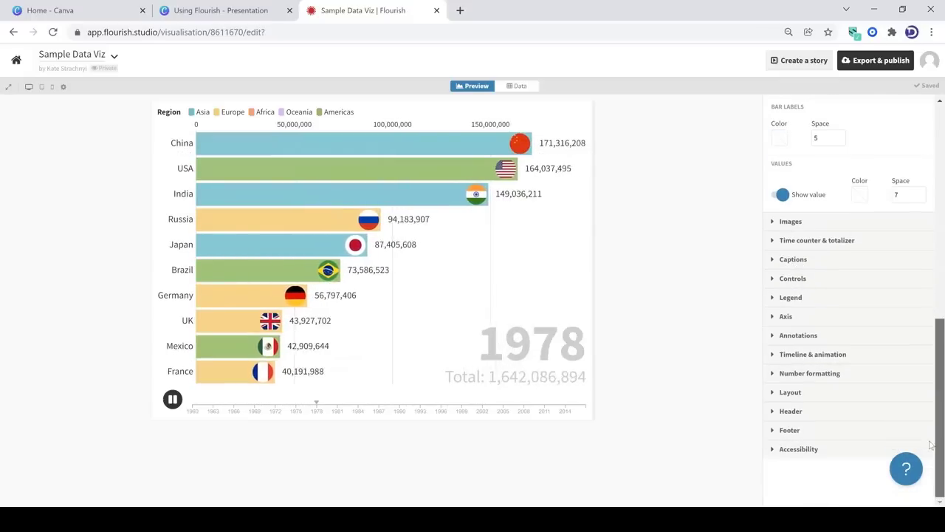
pyautogui.click(803, 393)
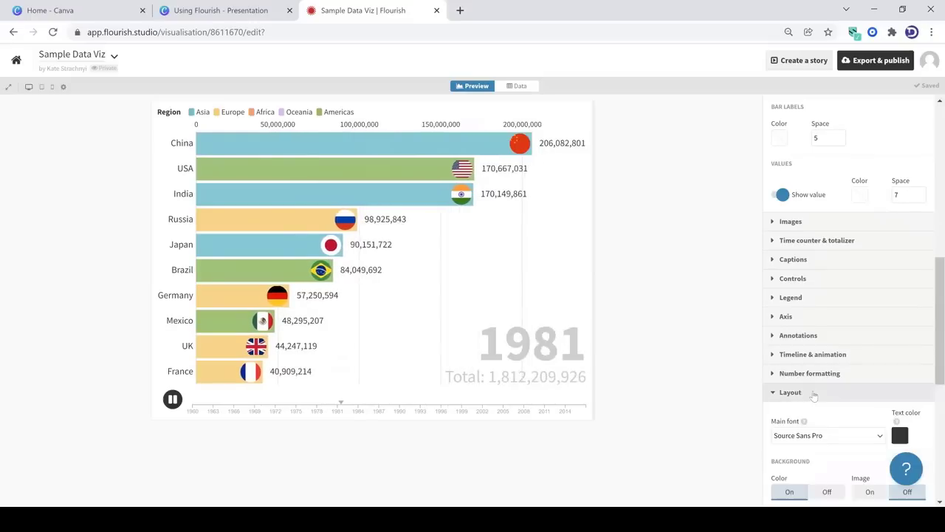
pyautogui.scroll(-3, 932, 363)
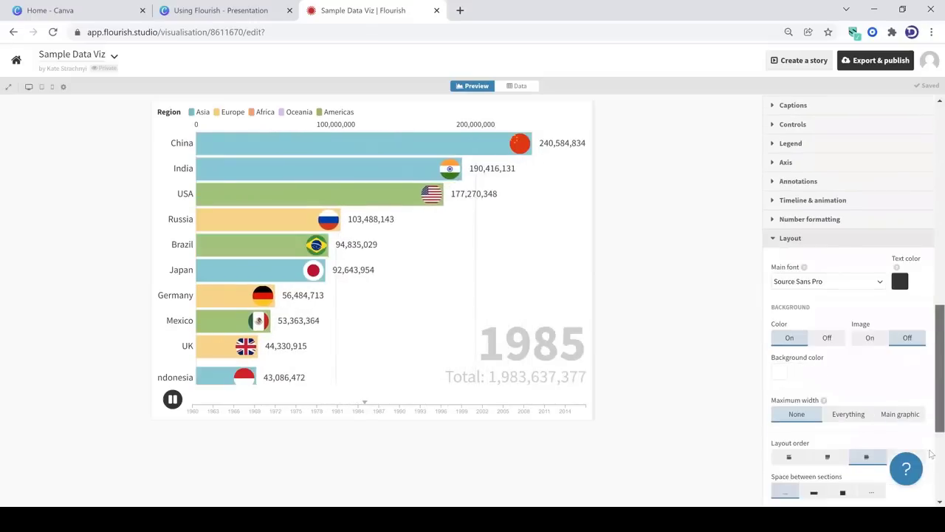
pyautogui.scroll(-2, 932, 478)
pyautogui.scroll(4, 932, 443)
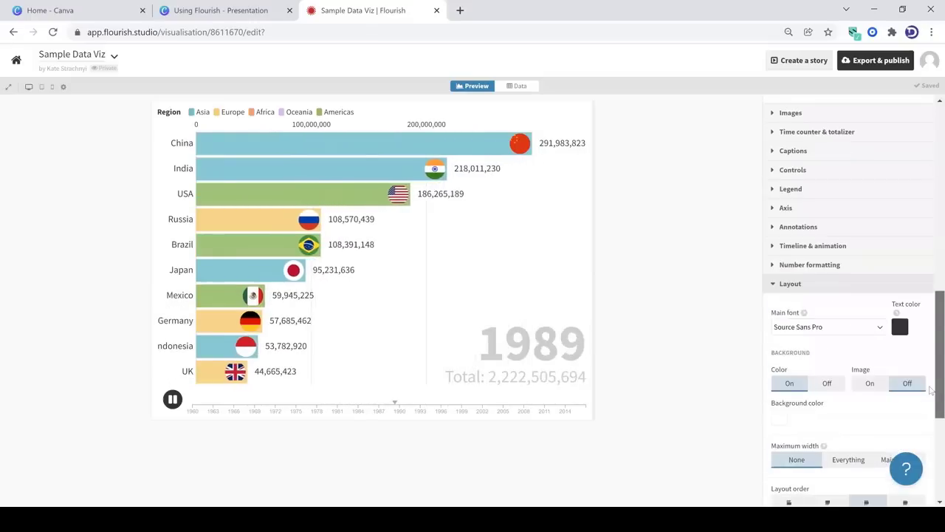
pyautogui.click(787, 311)
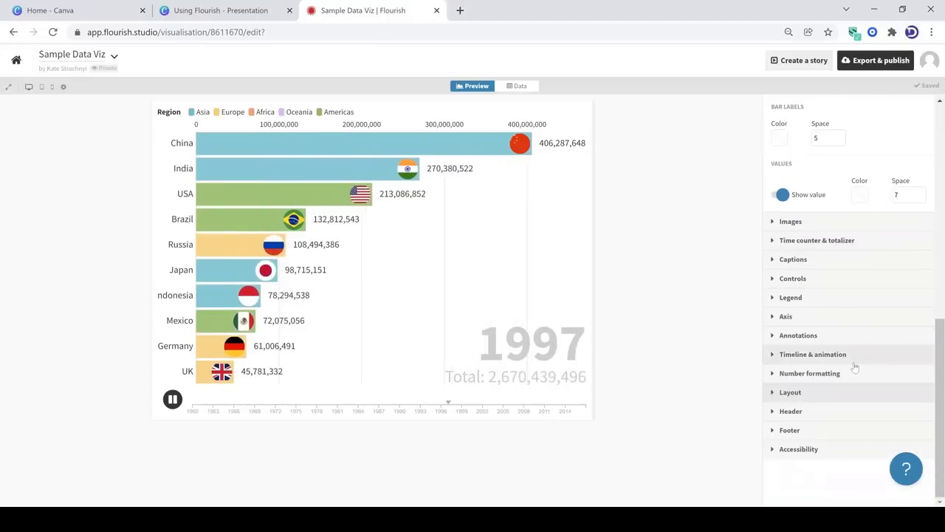
# Export the Sample Data Viz visualisation by adding it to a Canva presentation
pyautogui.click(813, 392)
pyautogui.click(868, 61)
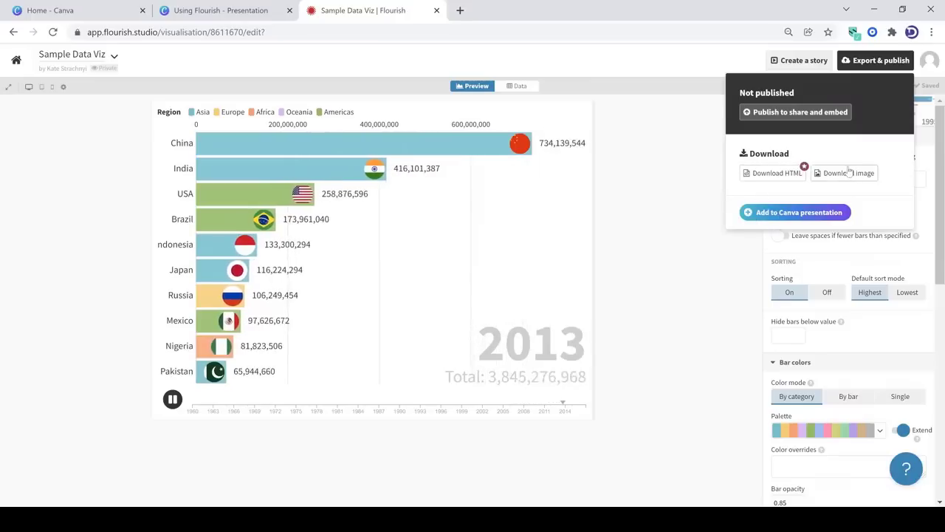
pyautogui.click(776, 214)
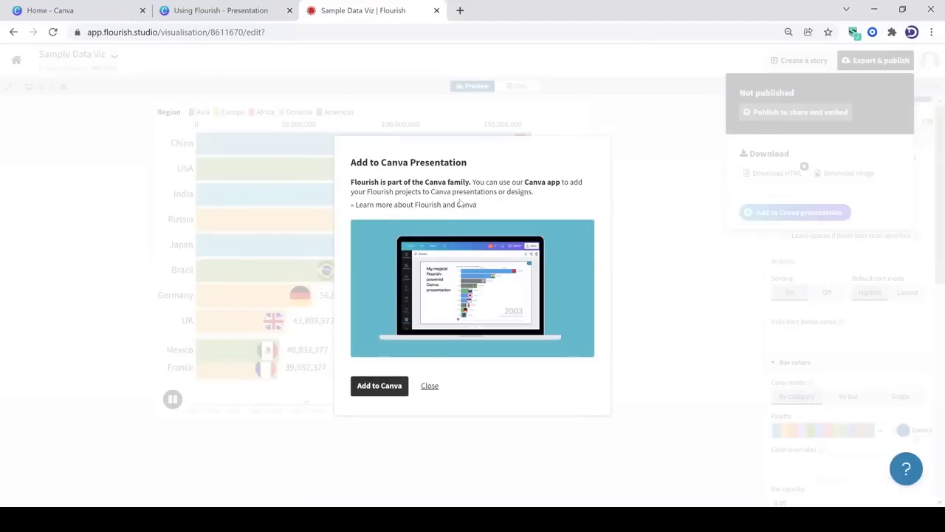
pyautogui.click(379, 387)
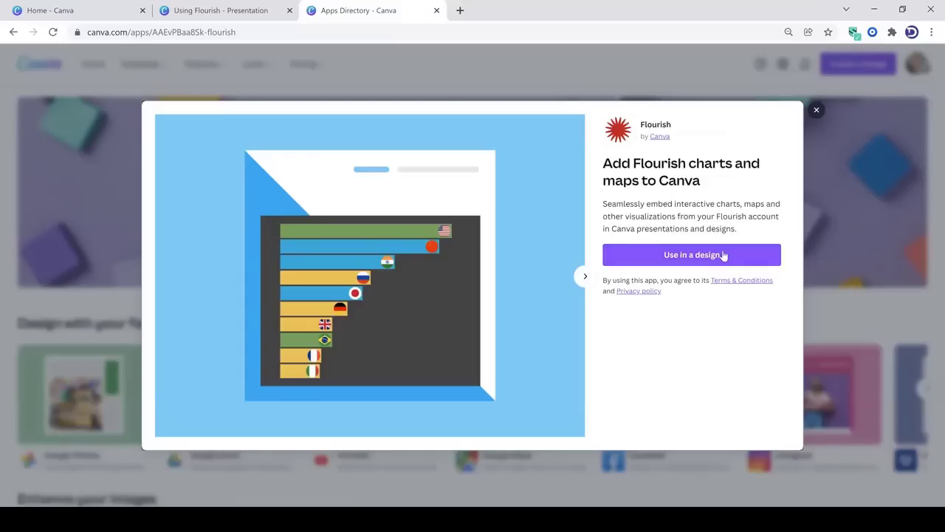
# Use the Flourish app in a new Presentation (16:9) design and place the Sample Data Viz chart on the left of its page
pyautogui.click(724, 255)
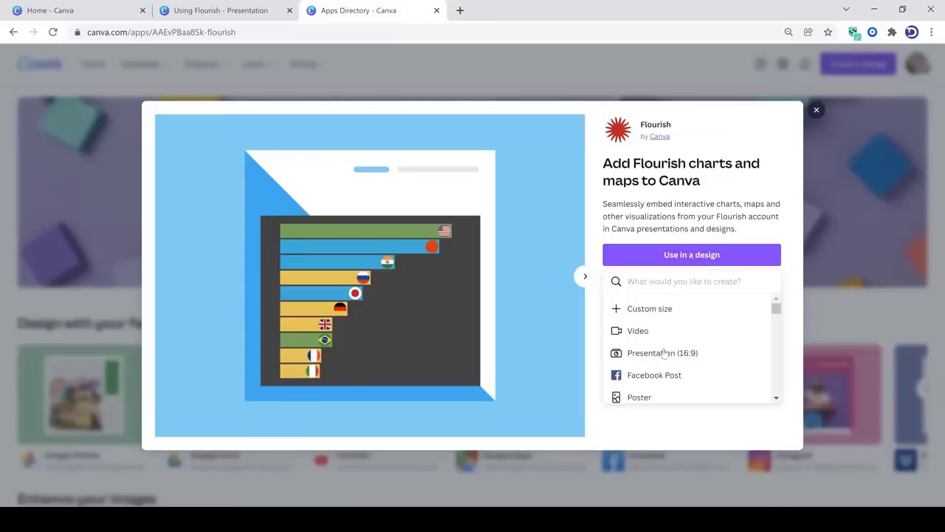
pyautogui.click(665, 354)
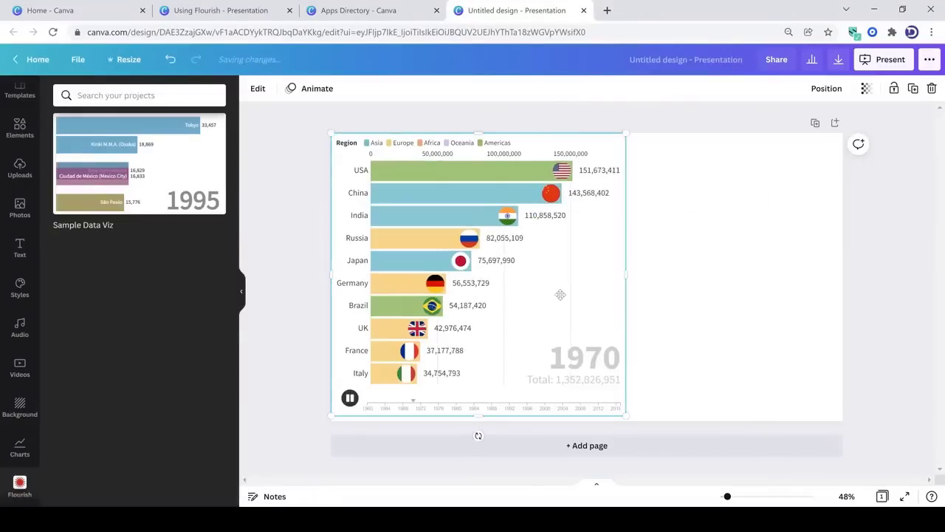
pyautogui.moveTo(559, 293); pyautogui.dragTo(562, 297)
pyautogui.click(758, 315)
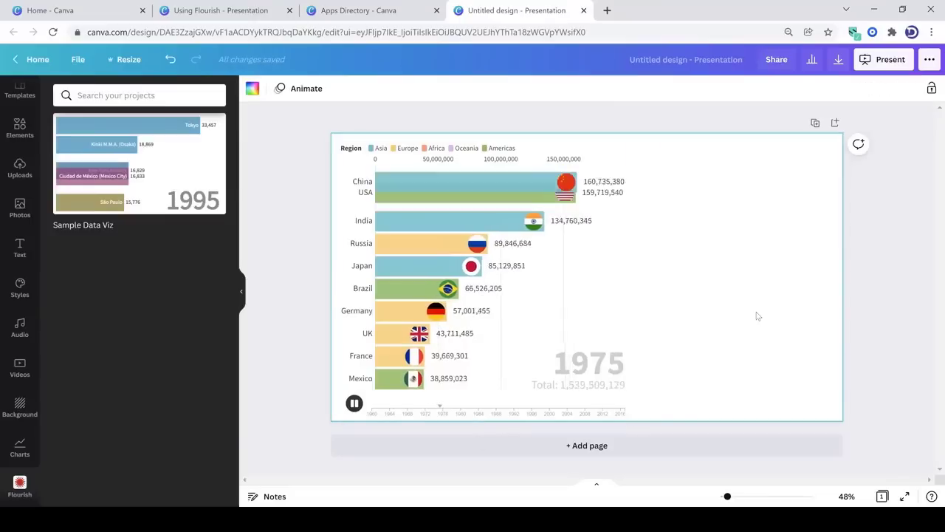
# Switch to the Using Flourish presentation, reload it and add the Sample Data Viz chart to the blank page
pyautogui.click(266, 12)
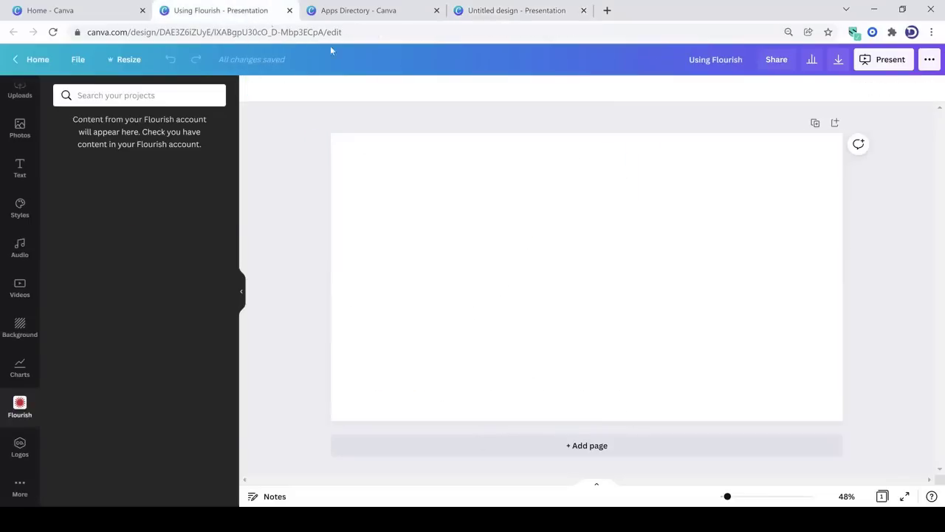
pyautogui.click(211, 27)
pyautogui.press('Return')
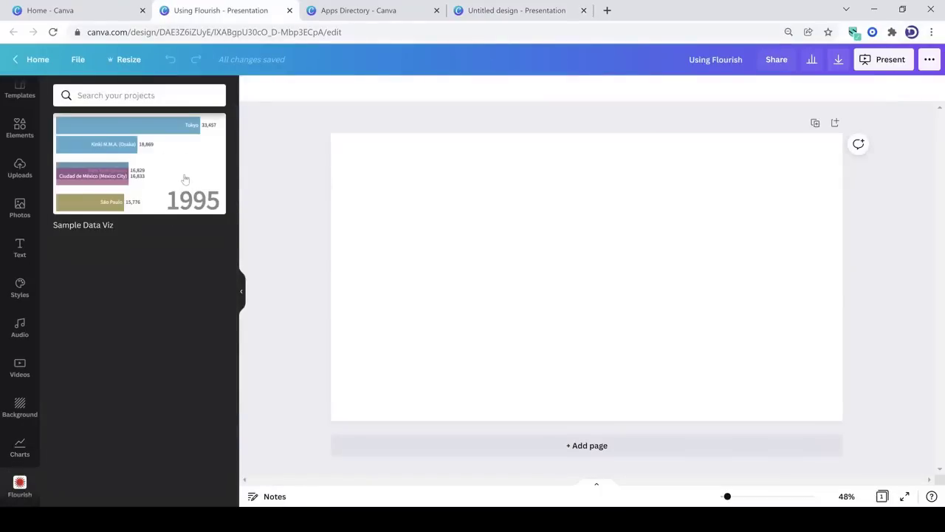
pyautogui.moveTo(185, 175); pyautogui.dragTo(528, 237)
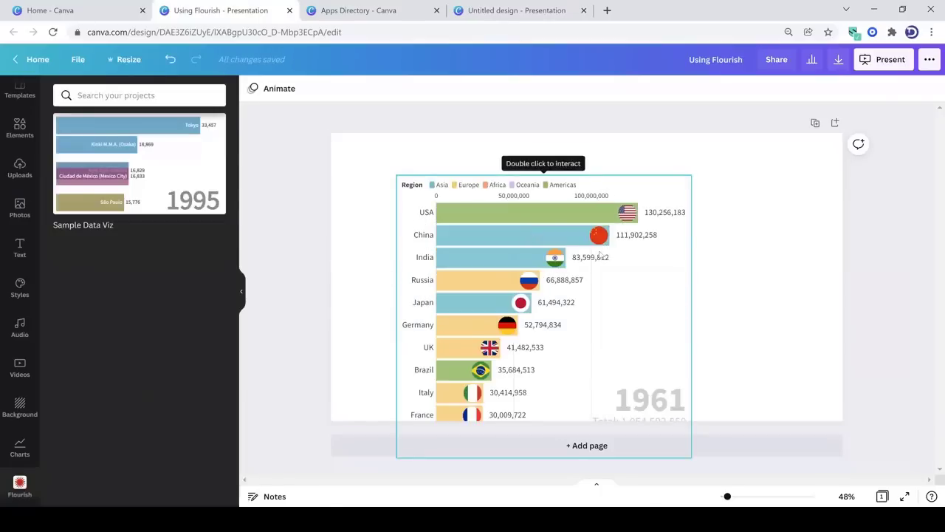
# Move the chart fully onto the page, widen it to nearly the page width and centre it
pyautogui.moveTo(671, 316); pyautogui.dragTo(616, 279)
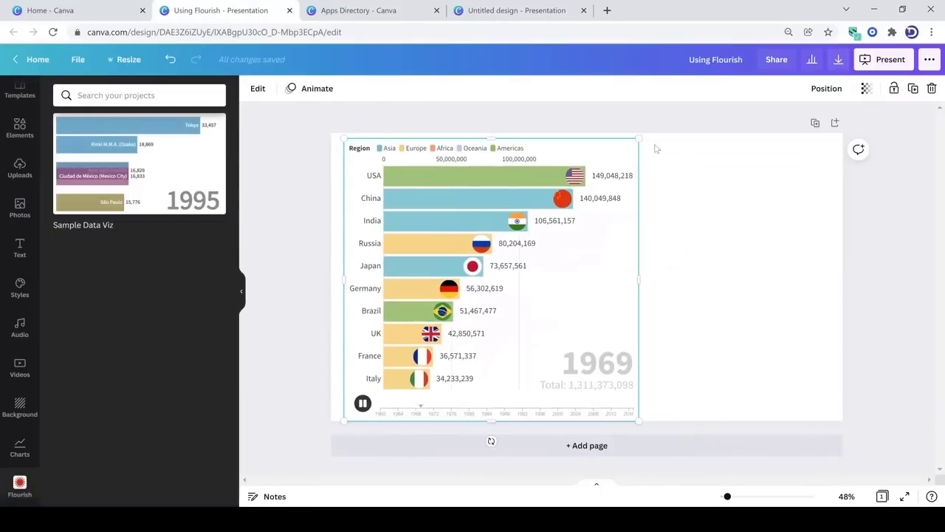
pyautogui.moveTo(642, 138); pyautogui.dragTo(614, 162)
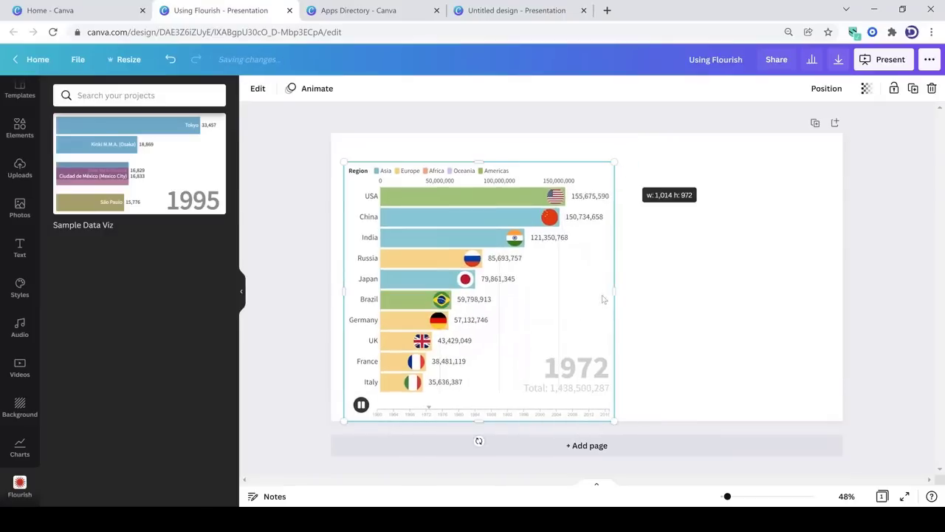
pyautogui.moveTo(613, 291); pyautogui.dragTo(808, 285)
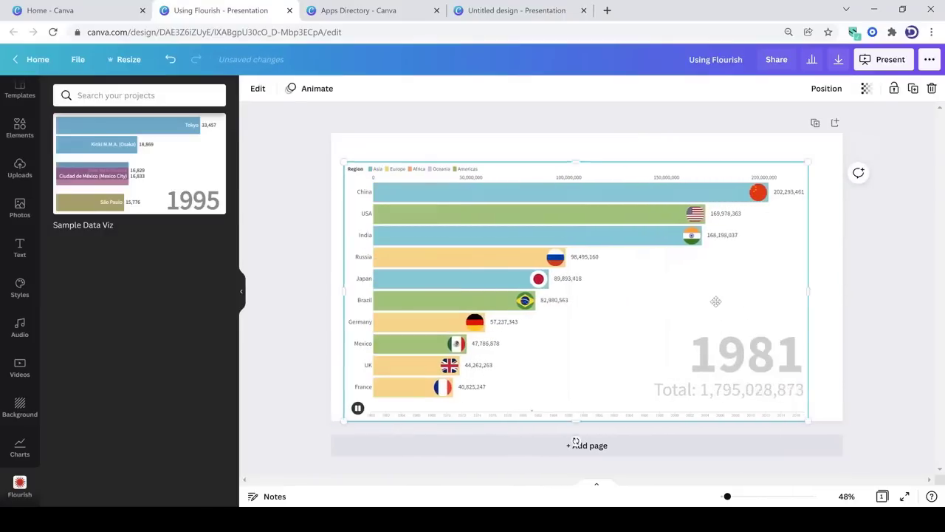
pyautogui.moveTo(714, 313); pyautogui.dragTo(722, 303)
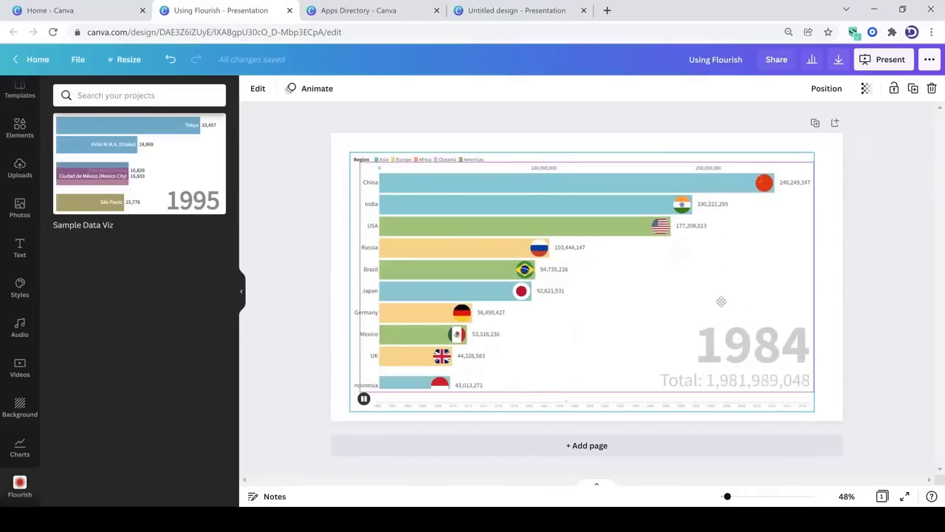
pyautogui.click(845, 270)
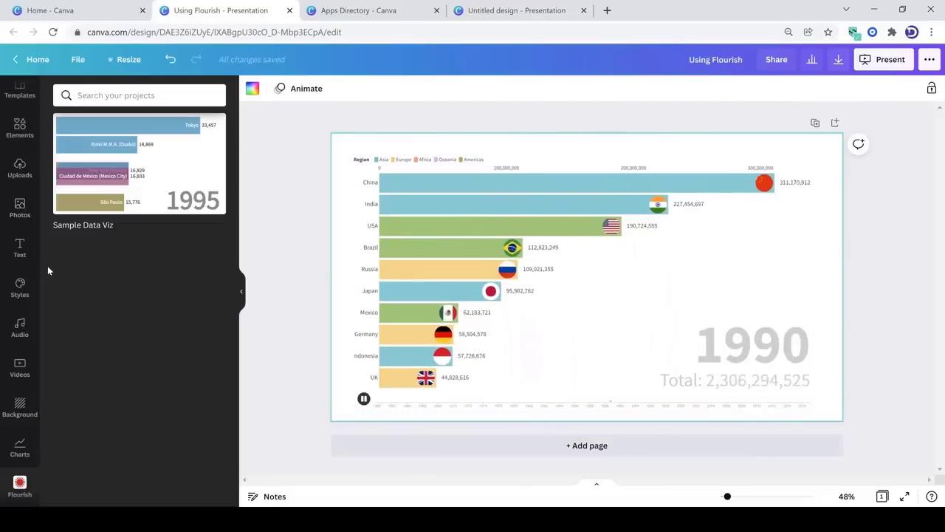
# Make the recently used pink, blue and red gradient photo the page background and centre the chart over it
pyautogui.moveTo(42, 265); pyautogui.dragTo(41, 172)
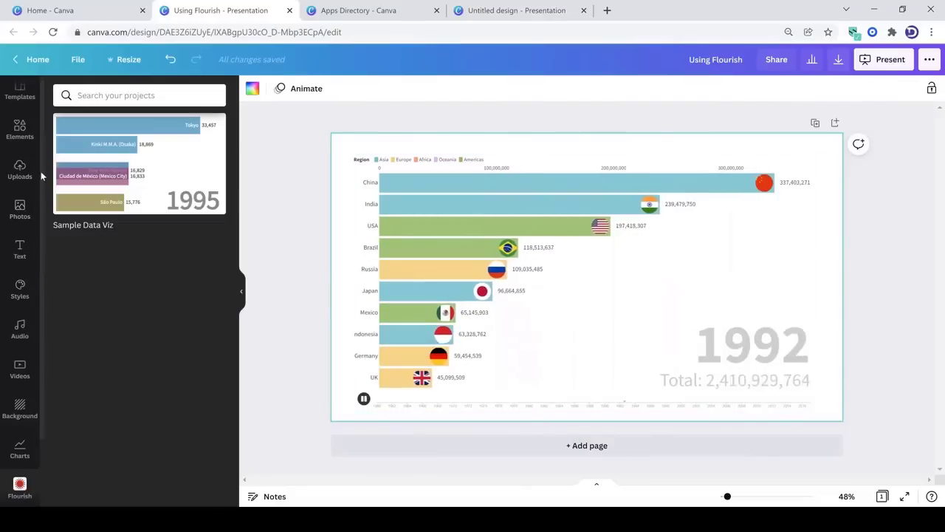
pyautogui.click(20, 214)
pyautogui.moveTo(125, 198); pyautogui.dragTo(517, 192)
pyautogui.click(734, 241)
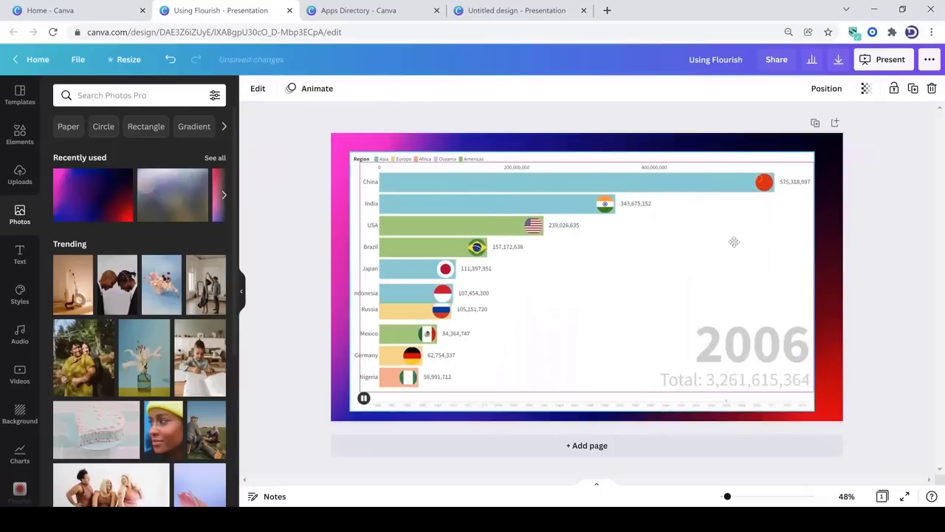
pyautogui.moveTo(735, 242); pyautogui.dragTo(741, 238)
pyautogui.click(857, 279)
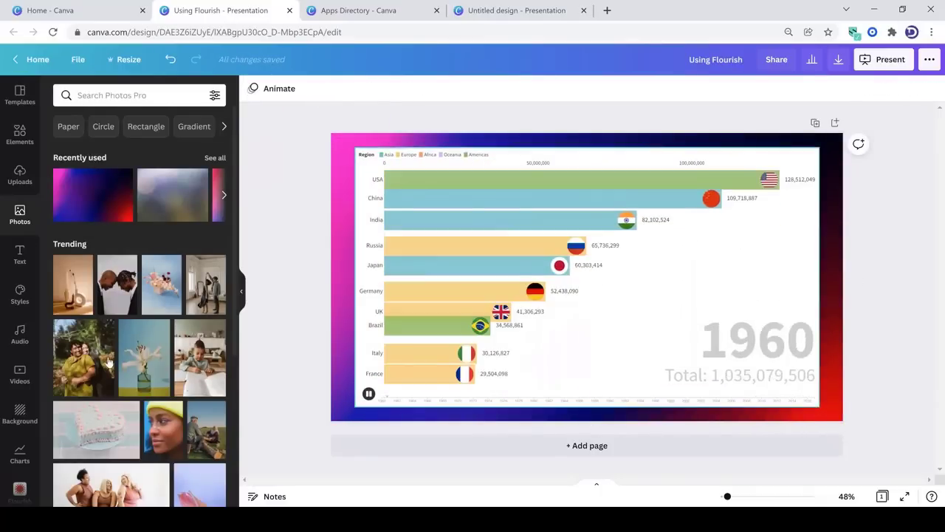
# Resize the chart to about 1,071 by 947 so it occupies the left part of the page
pyautogui.click(811, 168)
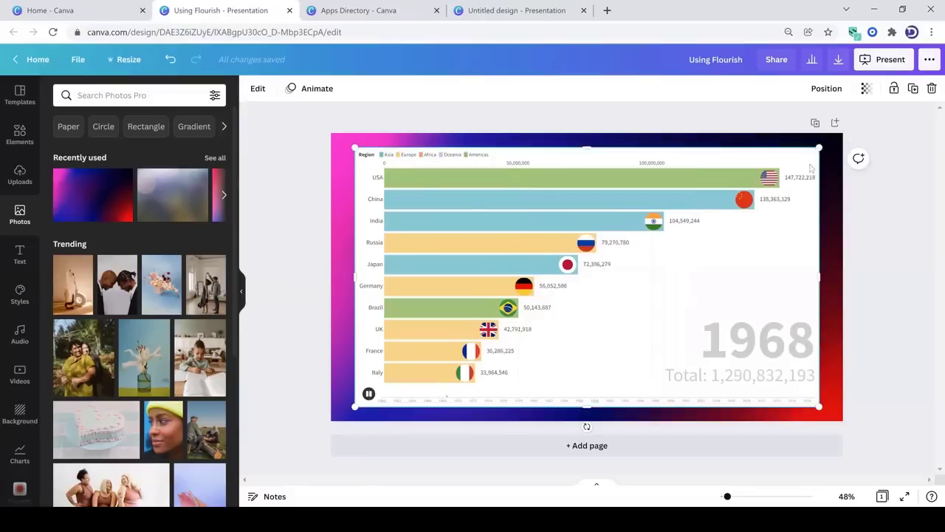
pyautogui.moveTo(813, 153); pyautogui.dragTo(621, 223)
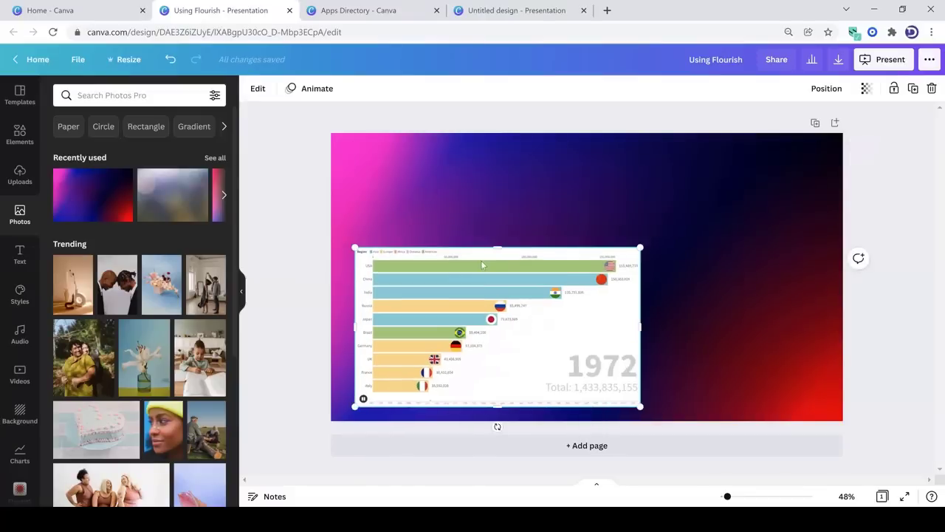
pyautogui.moveTo(497, 245); pyautogui.dragTo(480, 153)
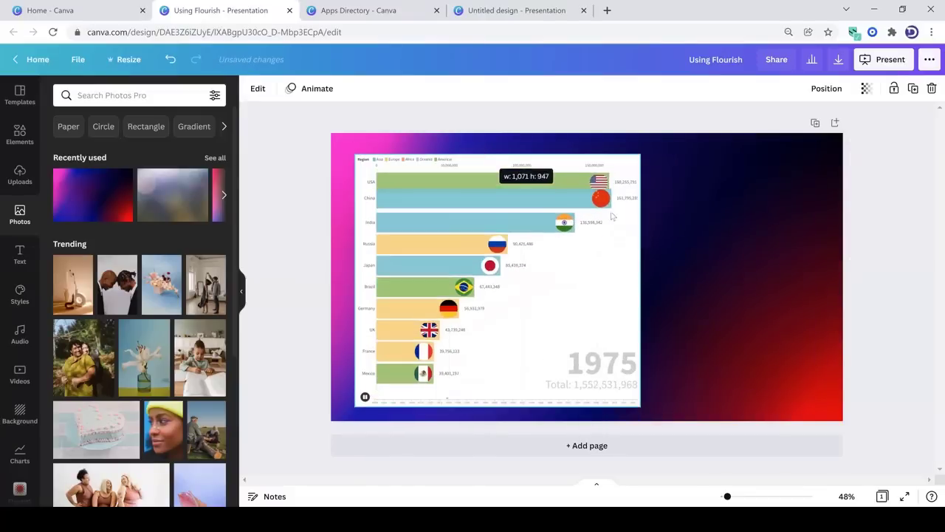
pyautogui.click(710, 284)
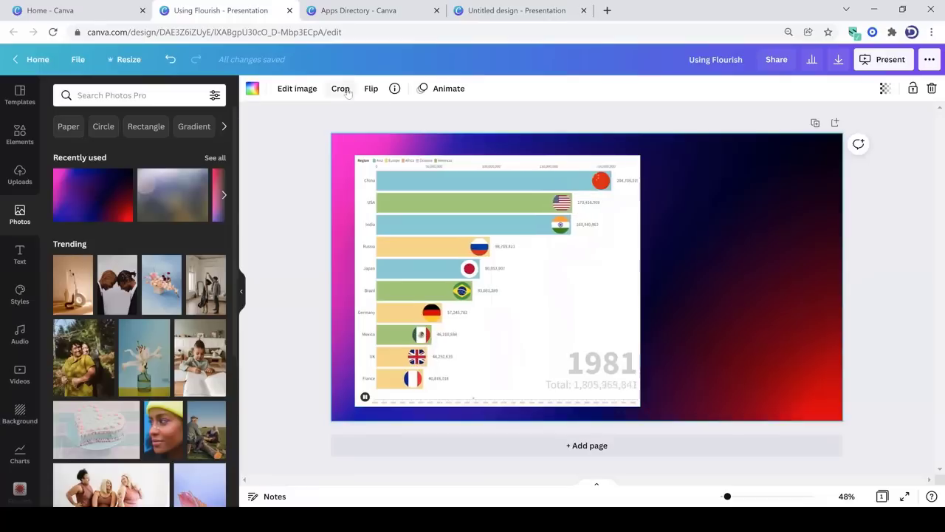
# Open the Flourish template gallery in place of the untitled design and start a visualisation from the Sports race cycling template
pyautogui.click(473, 11)
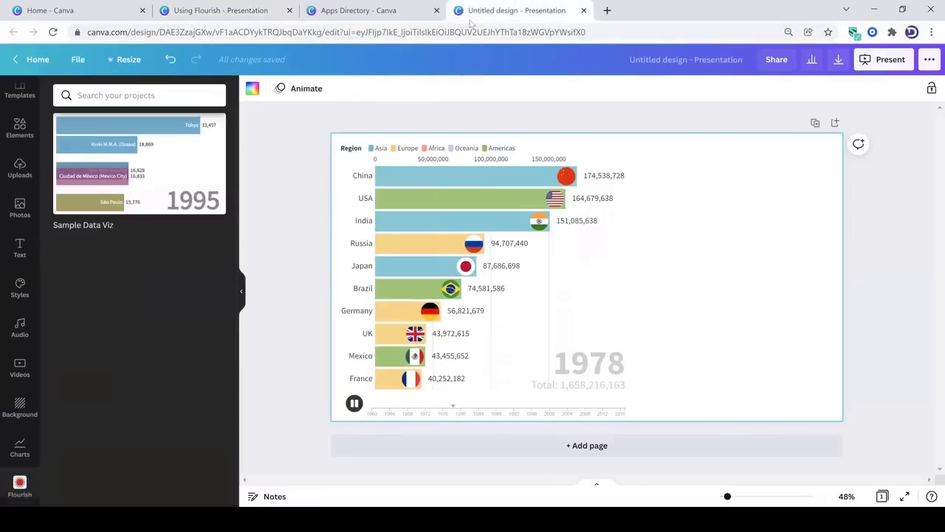
pyautogui.click(200, 33)
pyautogui.write('flourish.studio/templates')
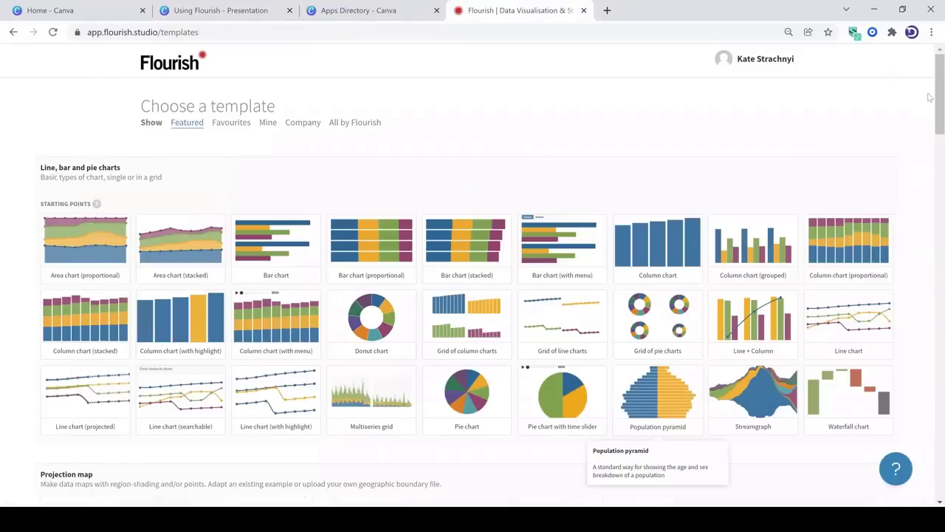
pyautogui.scroll(-5, 931, 175)
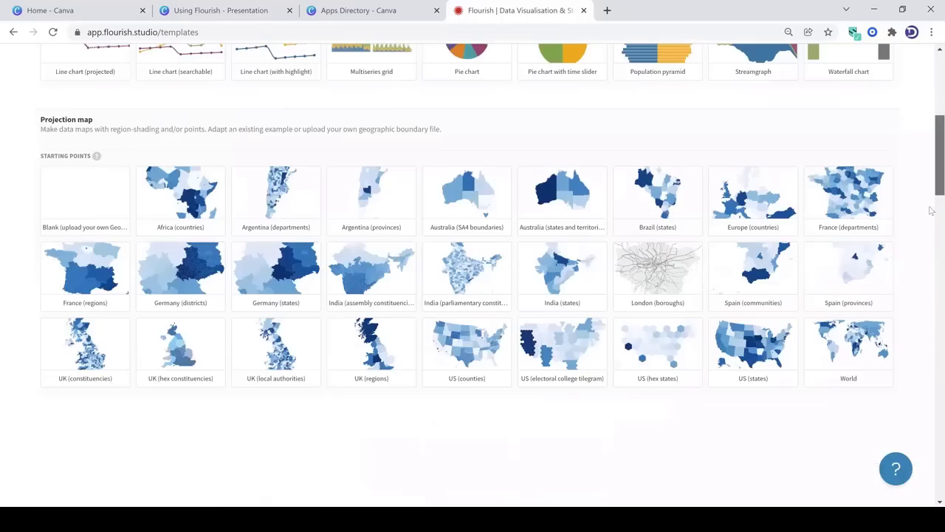
pyautogui.scroll(-15, 932, 253)
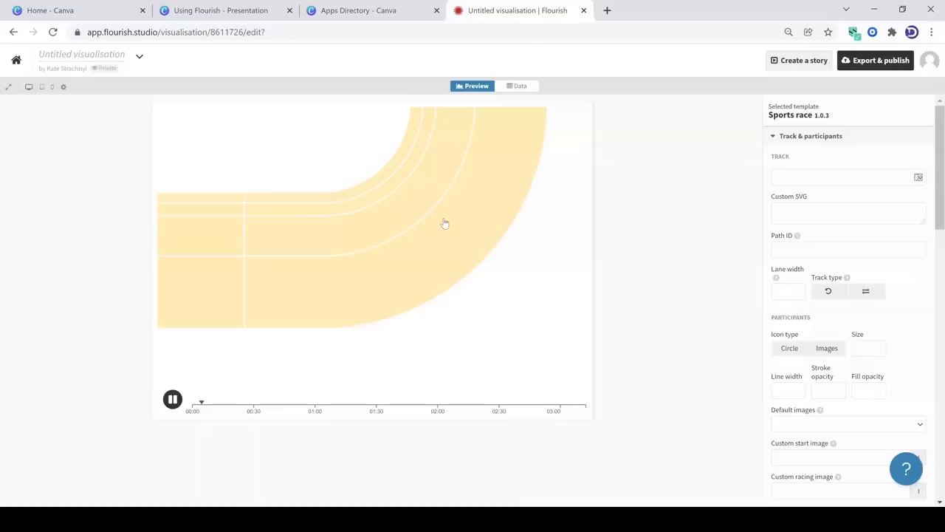
# Rename the untitled visualisation as "Cycling"
pyautogui.click(66, 56)
pyautogui.write('Cy')
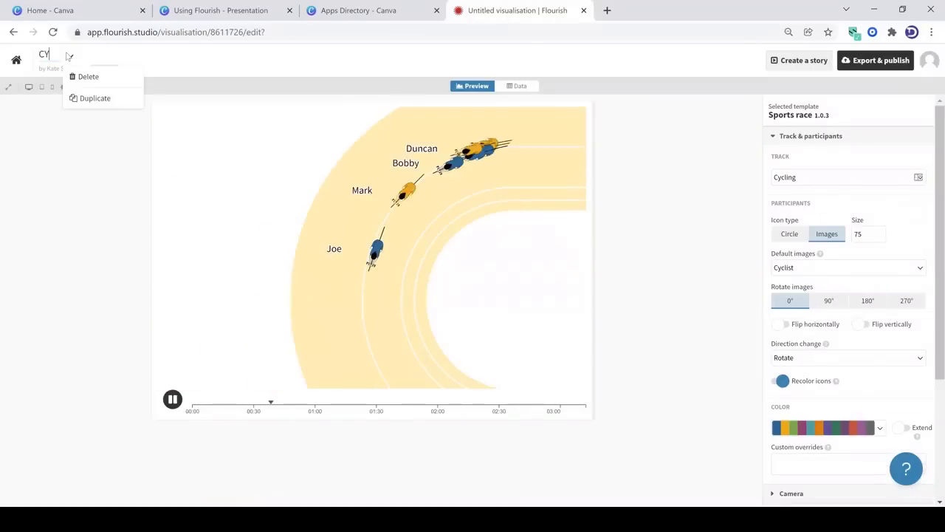
pyautogui.write('cling')
pyautogui.press('Return')
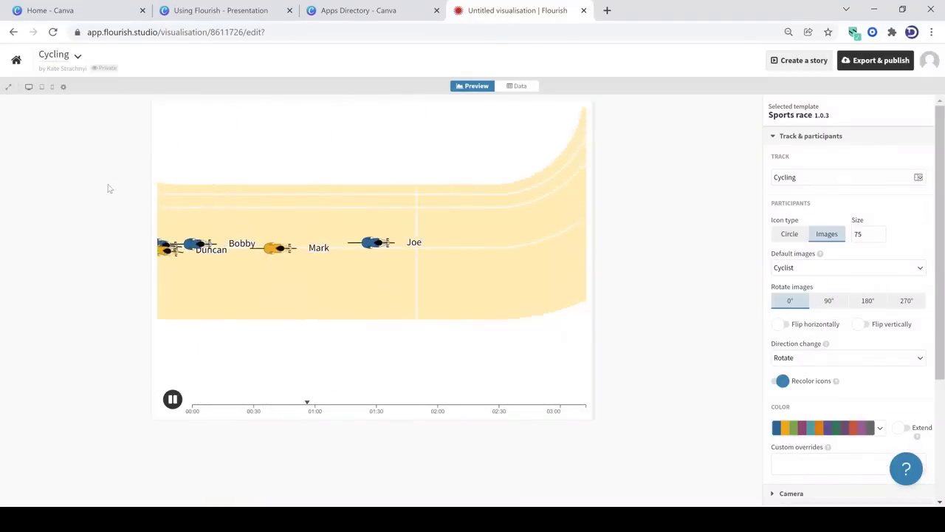
# Try the Rainbow colour palette on the race participants and settle on the Pastel palette
pyautogui.click(871, 428)
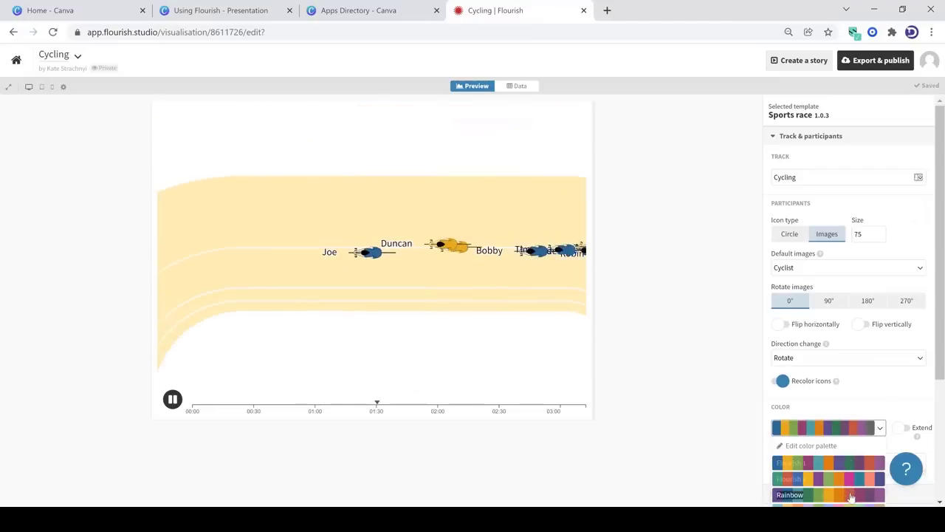
pyautogui.click(851, 464)
pyautogui.scroll(-2, 886, 310)
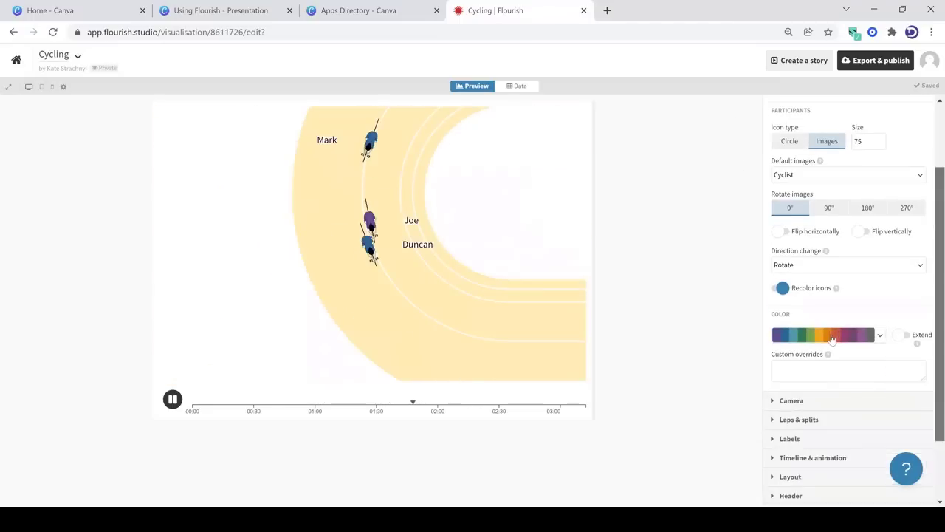
pyautogui.click(831, 333)
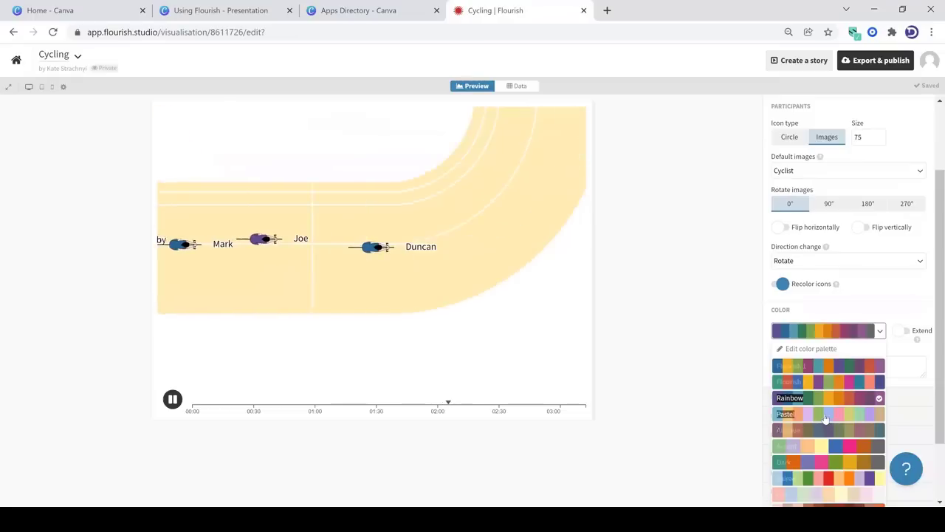
pyautogui.click(826, 417)
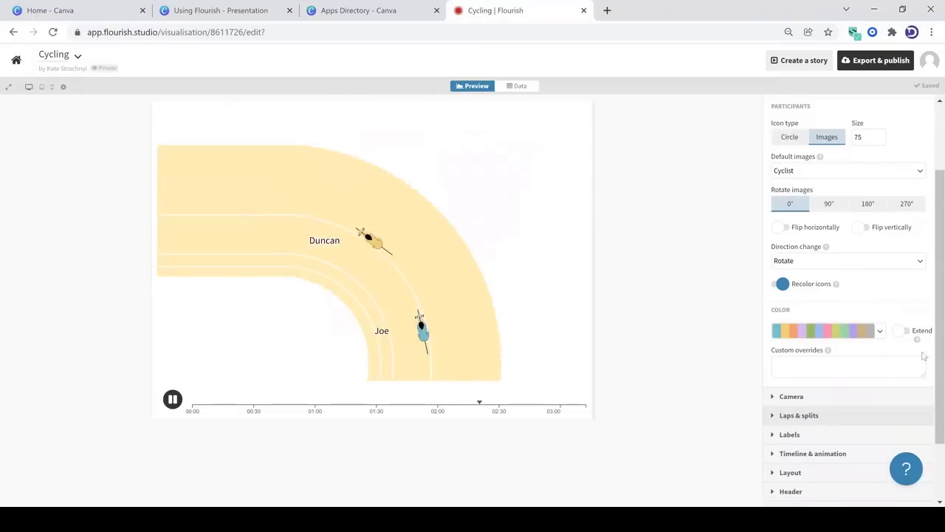
# Try the Equal splits checkpoint mode in the Laps & splits settings and return it to Laps
pyautogui.scroll(-2, 932, 245)
pyautogui.click(799, 335)
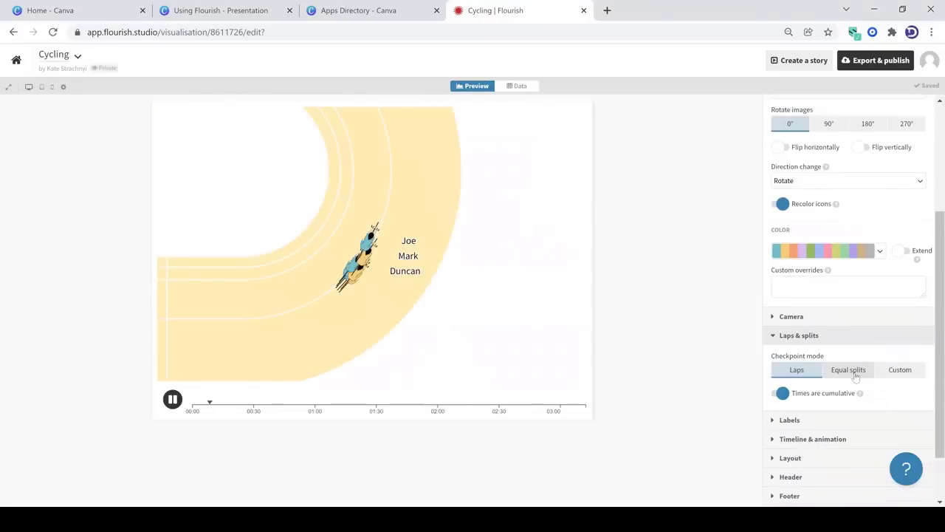
pyautogui.click(855, 373)
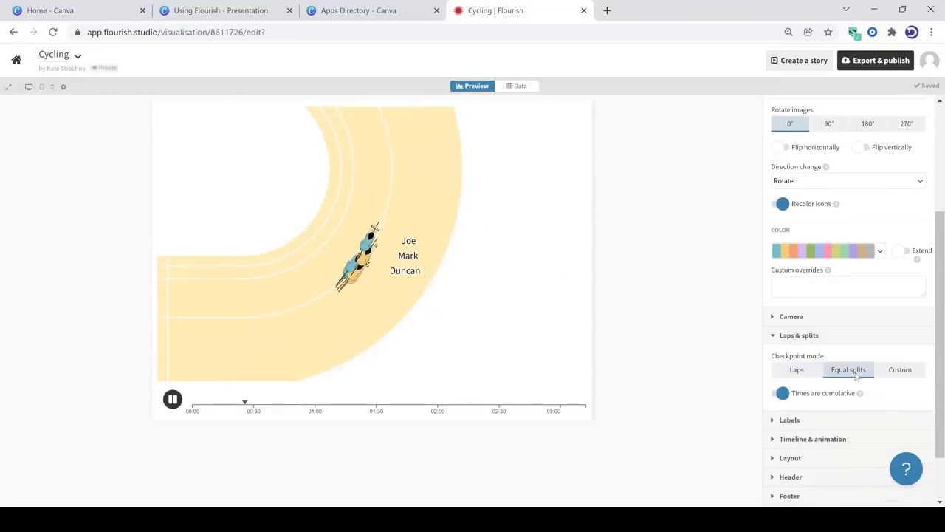
pyautogui.click(796, 370)
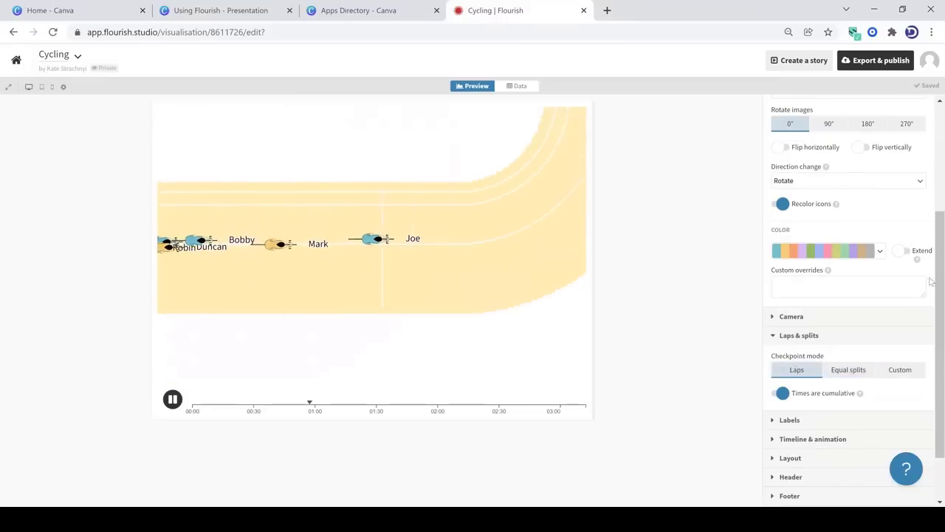
pyautogui.moveTo(932, 371); pyautogui.dragTo(932, 389)
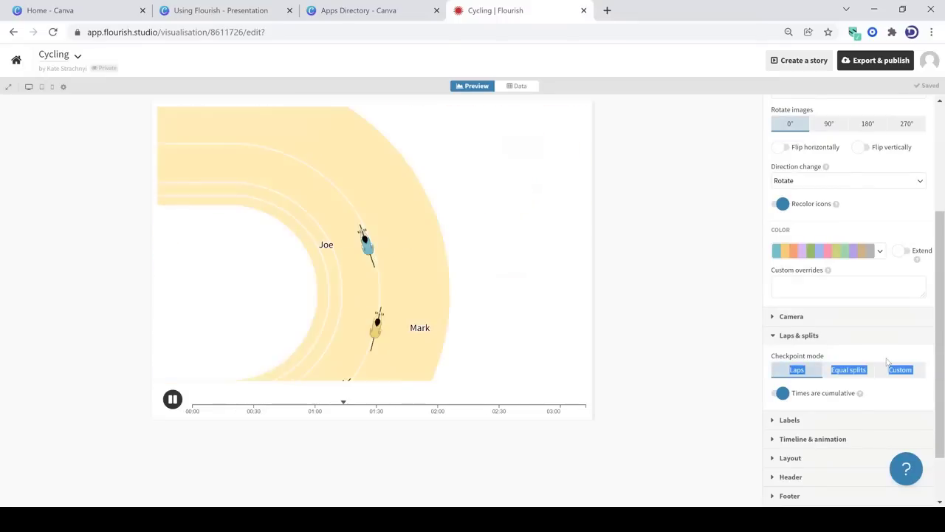
# Set the race timeline's font size to 0.8 in the Timeline & animation settings
pyautogui.click(828, 439)
pyautogui.scroll(-3, 932, 277)
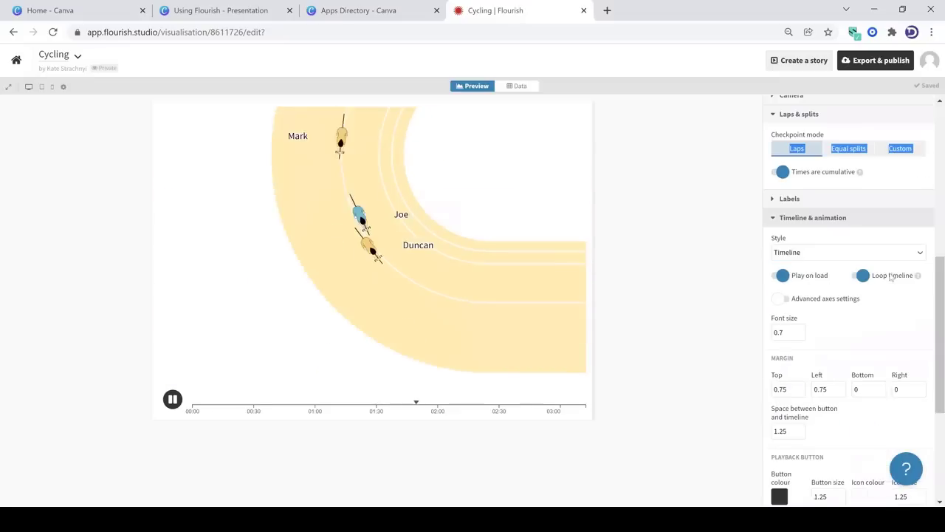
pyautogui.click(800, 331)
pyautogui.click(800, 330)
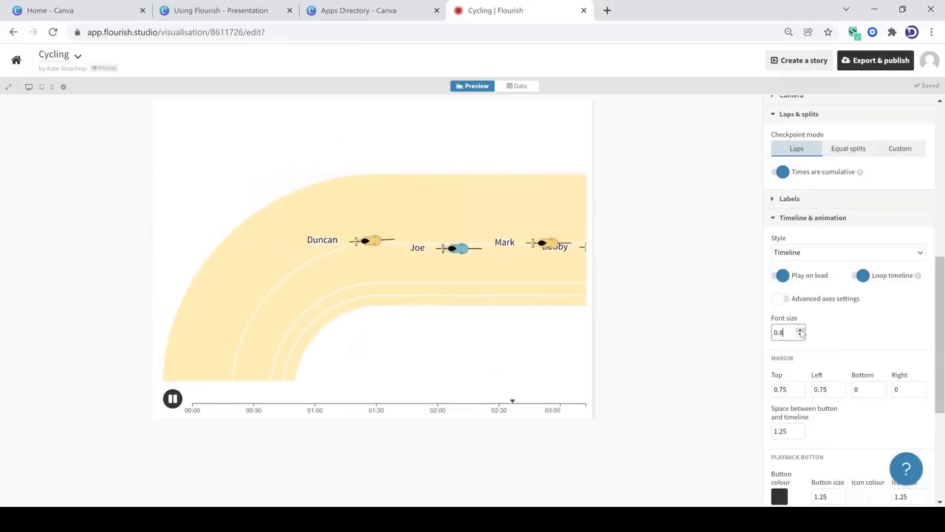
pyautogui.scroll(-3, 932, 353)
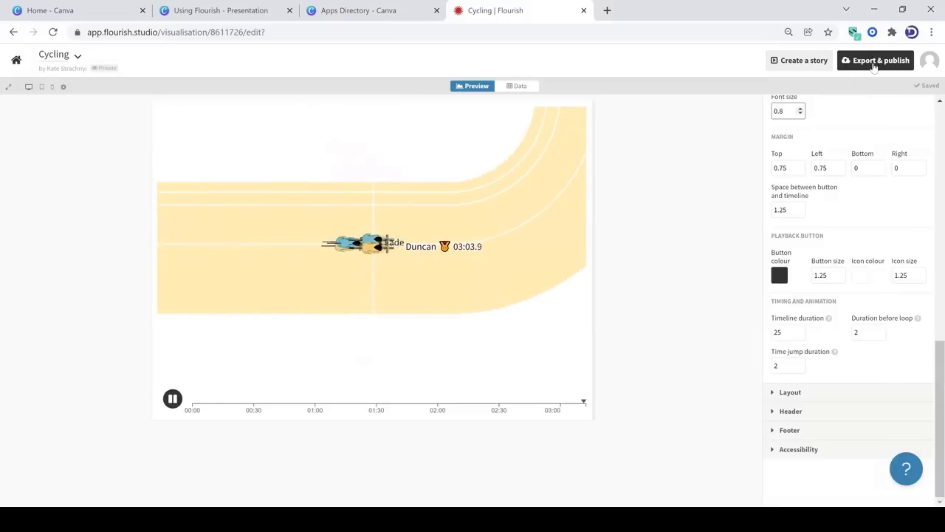
# View the Add to Canva Presentation dialog for the Cycling visualisation and dismiss it
pyautogui.click(874, 65)
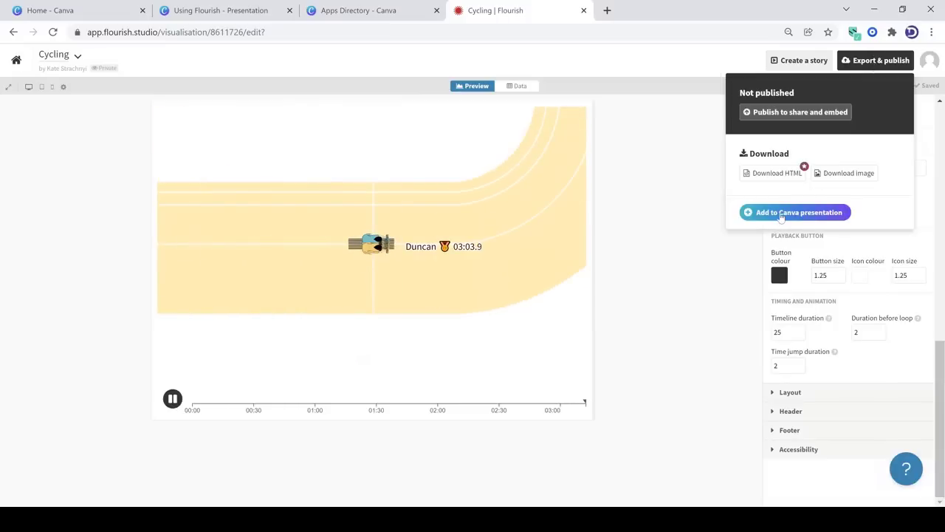
pyautogui.click(782, 214)
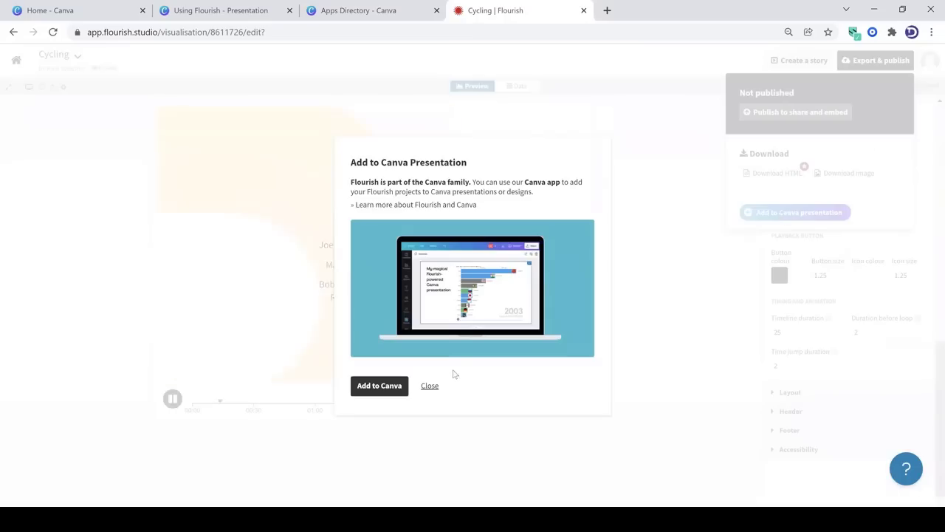
pyautogui.click(430, 386)
# Switch to the Using Flourish presentation in Canva and reload it to refresh the list of Flourish projects
pyautogui.click(210, 9)
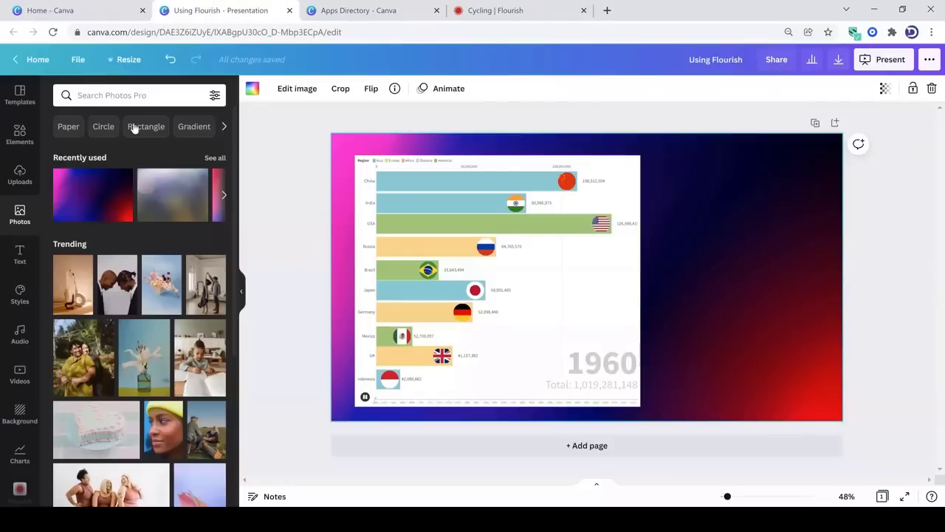
pyautogui.click(17, 488)
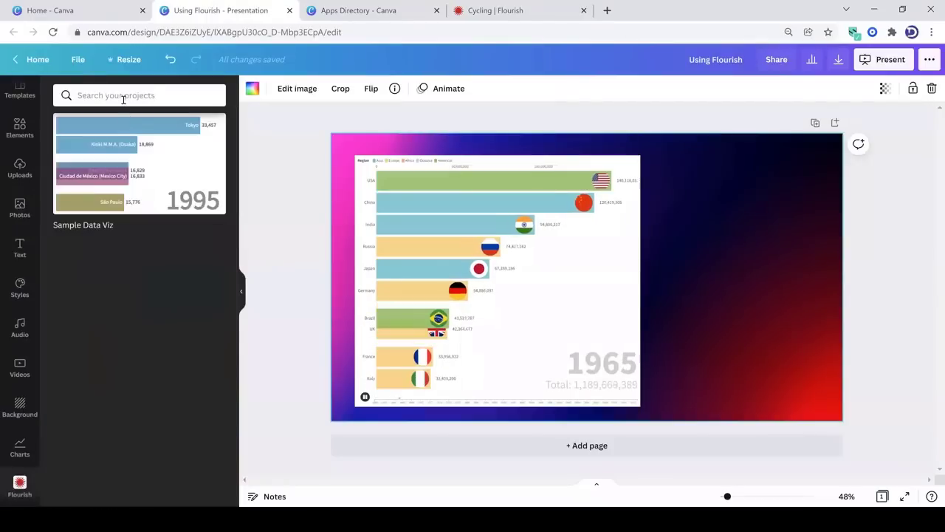
pyautogui.click(195, 31)
pyautogui.press('Return')
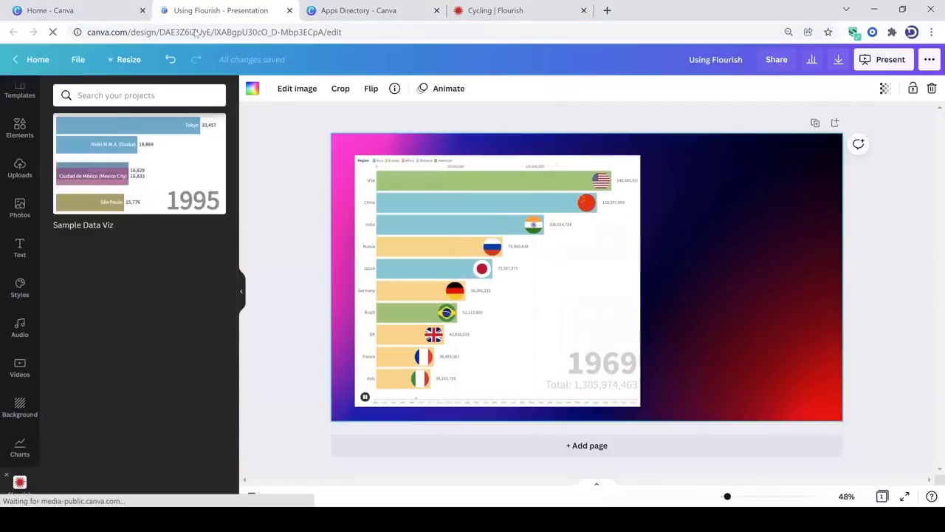
pyautogui.scroll(-2, 38, 367)
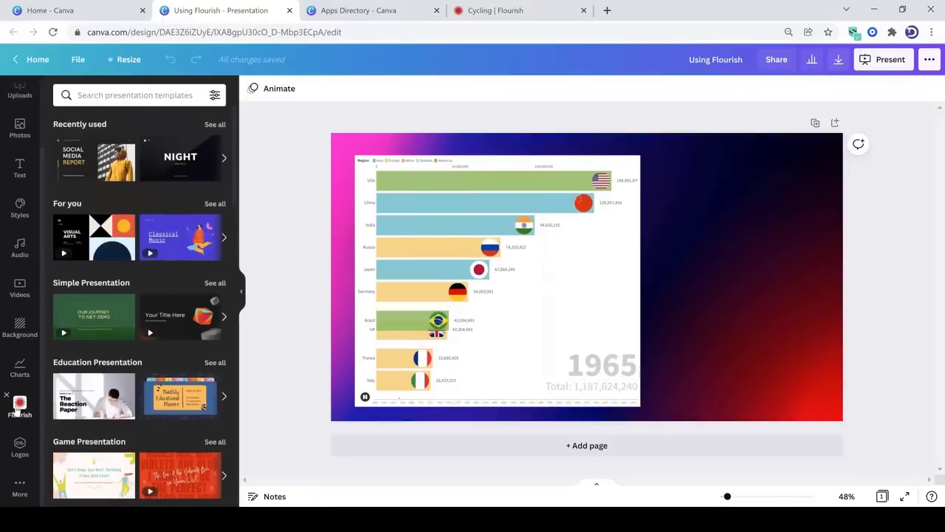
pyautogui.click(19, 404)
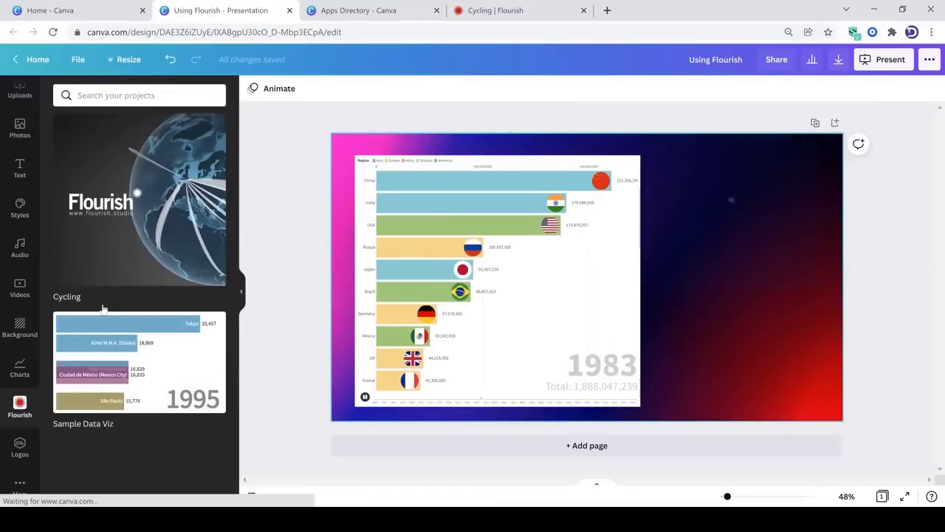
# Add the Cycling visualisation to the slide, placing it at the lower right beside the bar chart race with its height reduced from the top edge
pyautogui.click(76, 299)
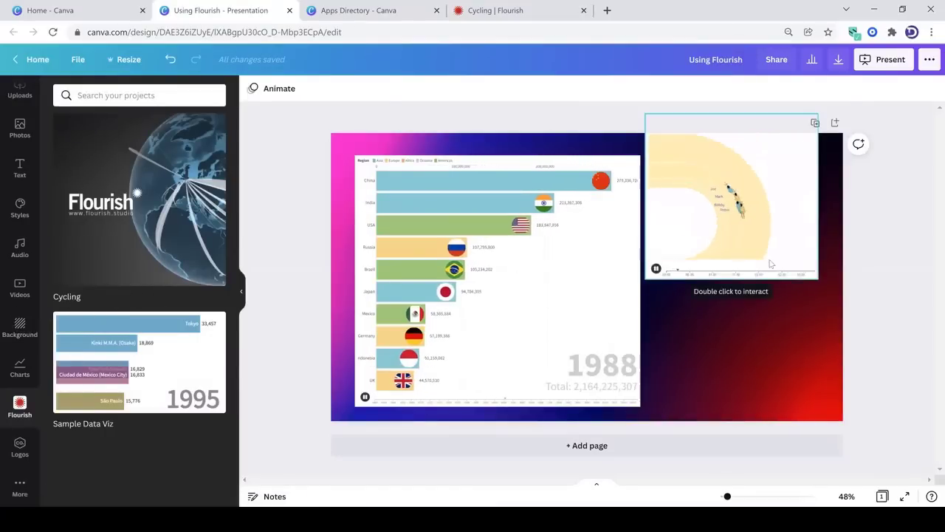
pyautogui.moveTo(772, 262); pyautogui.dragTo(775, 385)
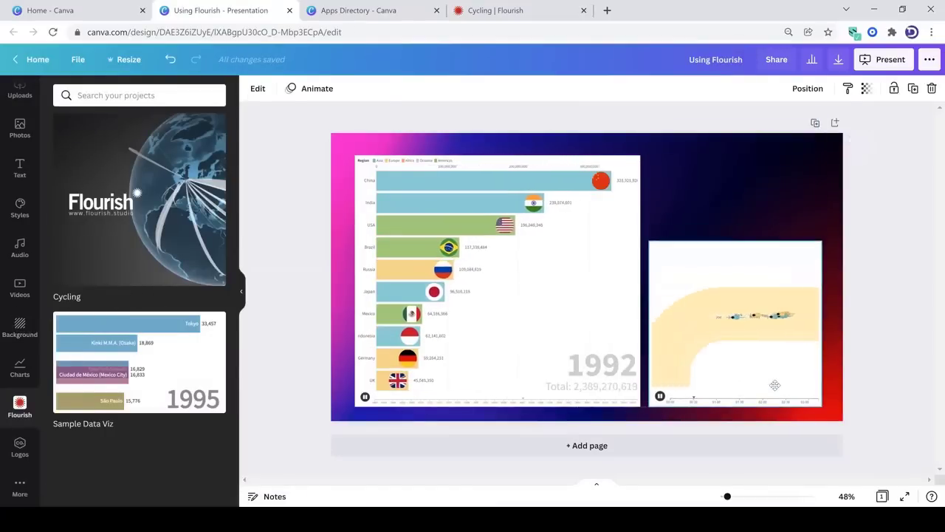
pyautogui.moveTo(733, 246); pyautogui.dragTo(900, 305)
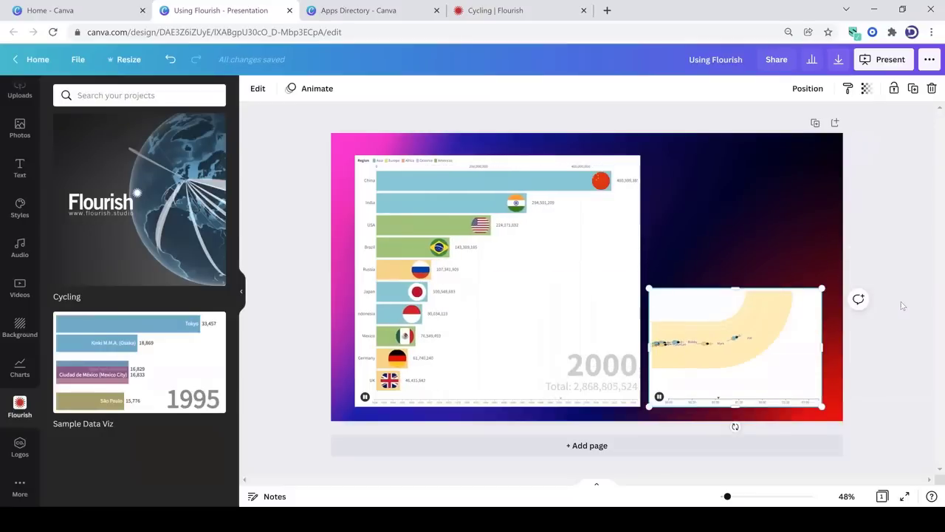
pyautogui.click(831, 281)
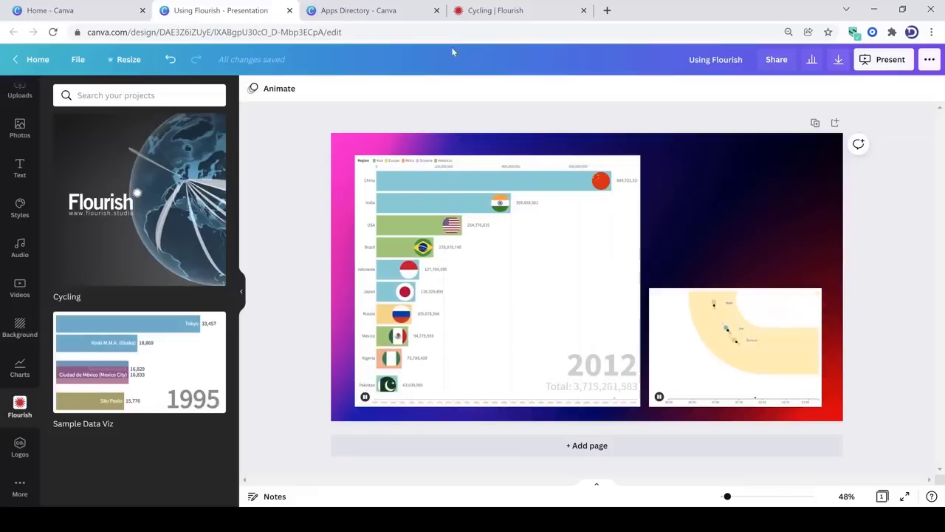
# Switch to Flourish, apply the Pastel palette to the Sankey diagram and open its Add to Canva Presentation dialog
pyautogui.click(480, 10)
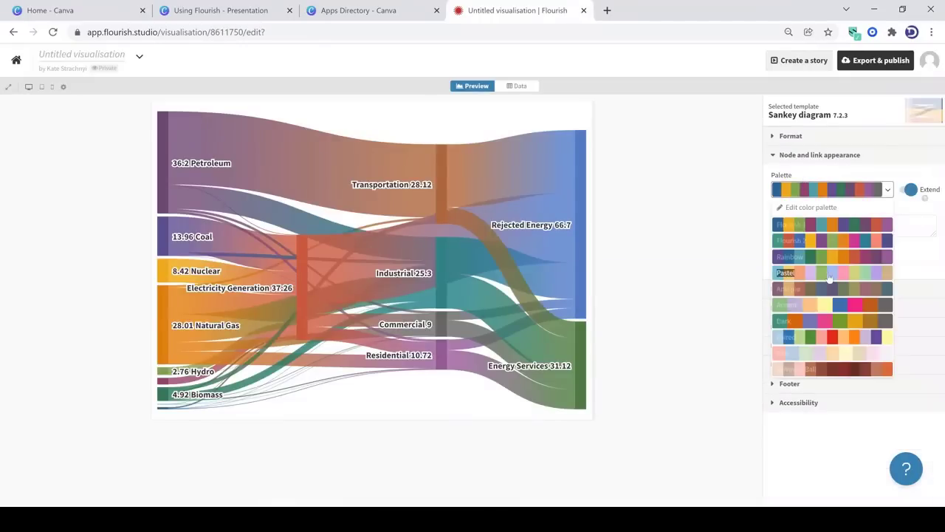
pyautogui.click(830, 274)
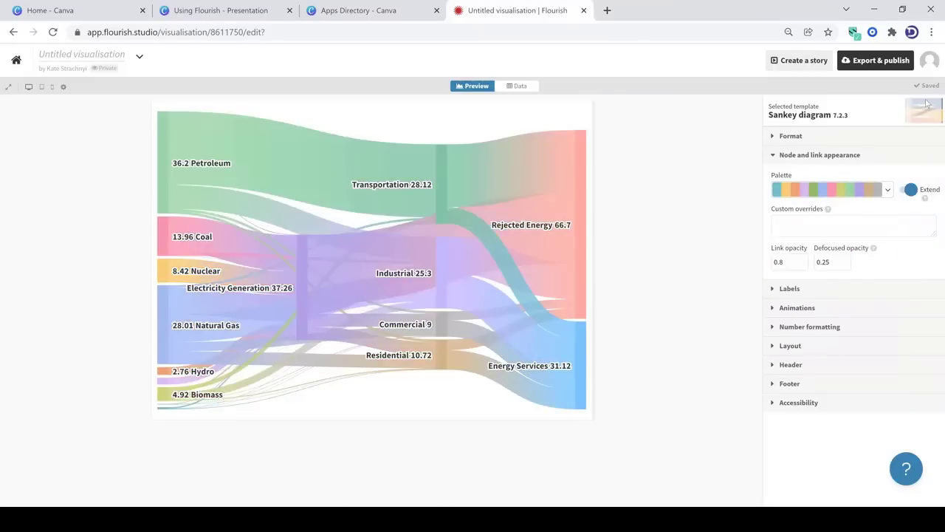
pyautogui.click(873, 65)
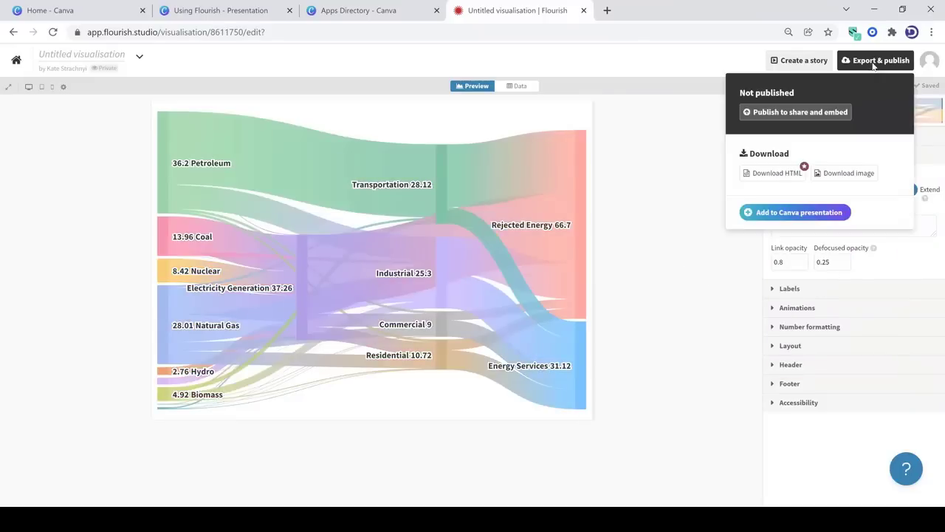
pyautogui.click(807, 214)
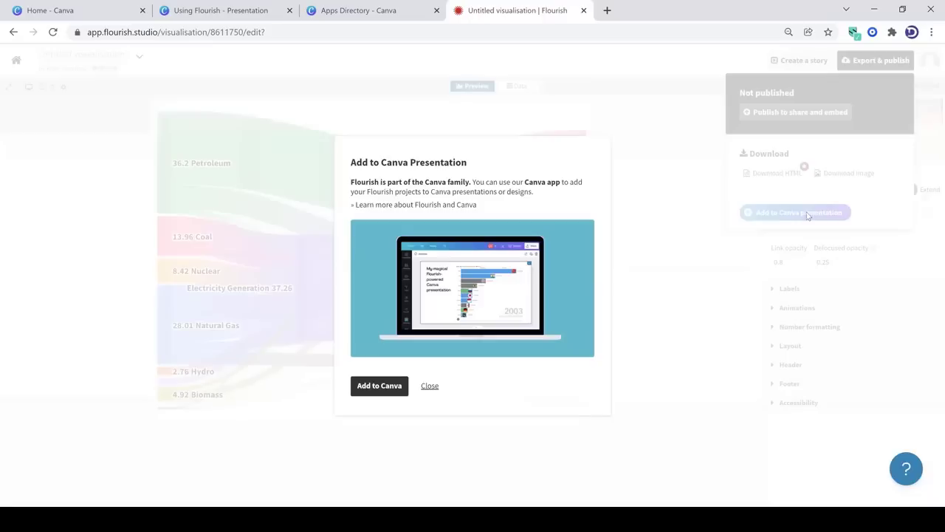
# Reload the Using Flourish presentation in Canva and add the untitled Sankey visualisation to the slide
pyautogui.click(220, 11)
pyautogui.click(236, 32)
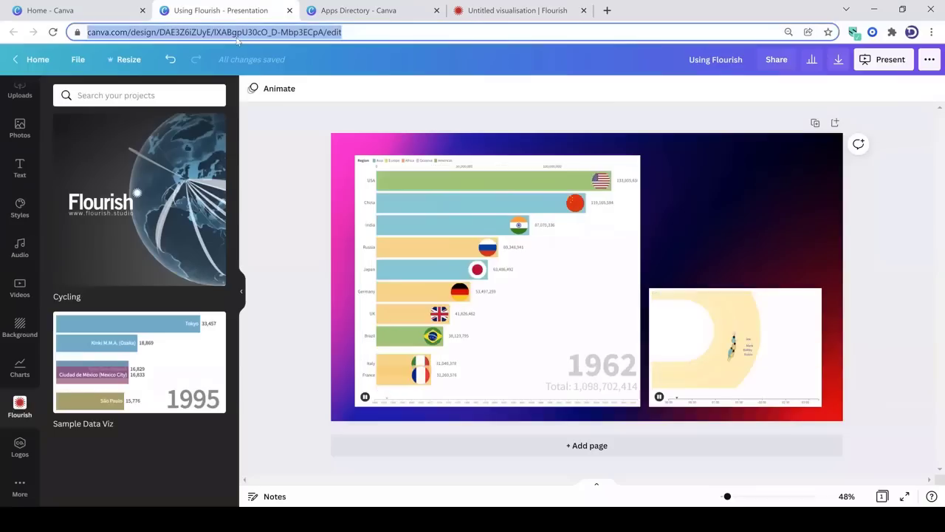
pyautogui.press('Return')
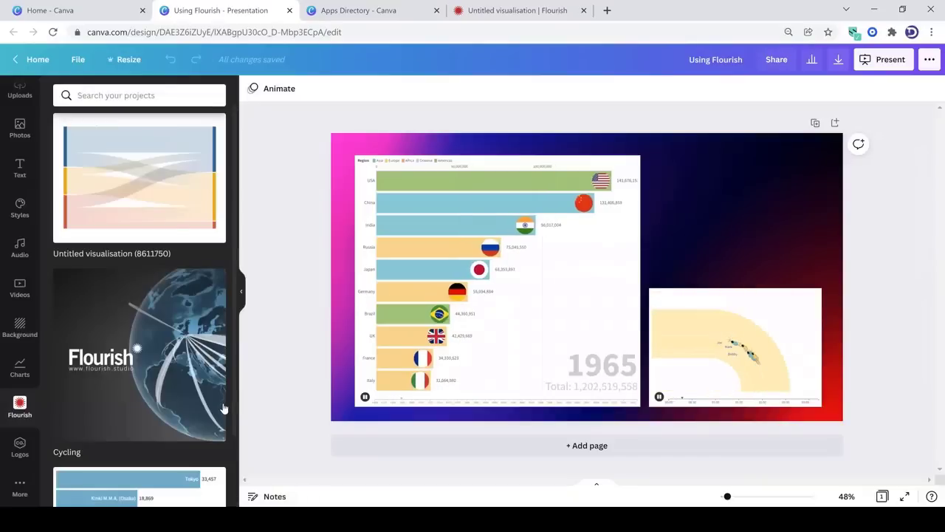
pyautogui.moveTo(156, 185); pyautogui.dragTo(681, 251)
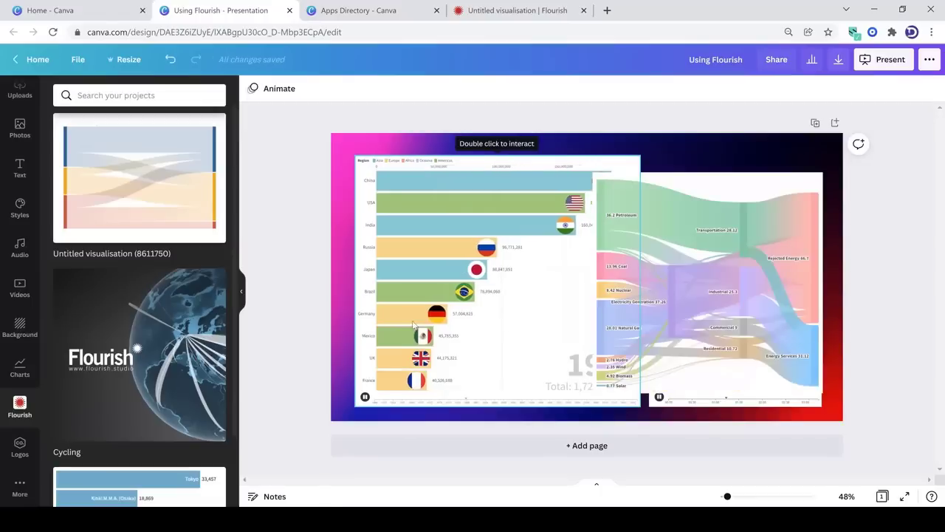
# Shrink the Sankey diagram to the cycling race's width and place it above the race, aligned with the bar chart race's top edge
pyautogui.click(614, 250)
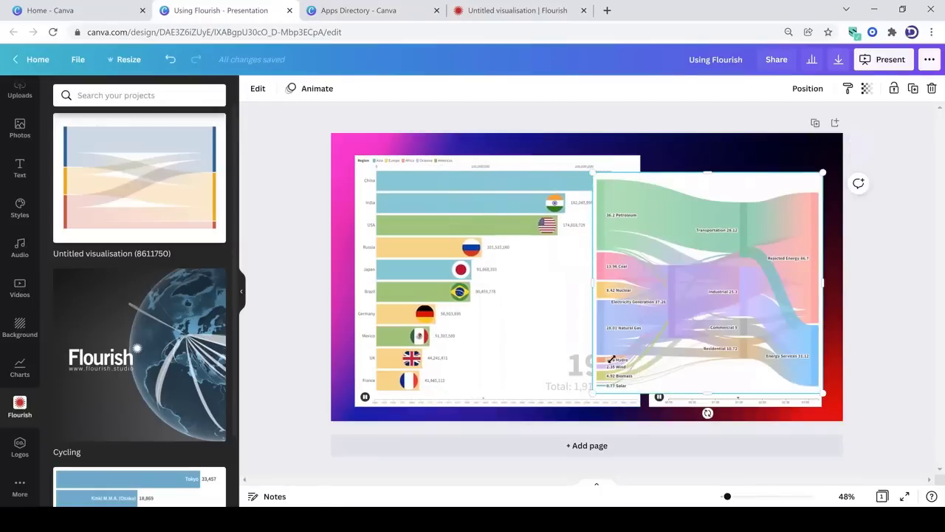
pyautogui.moveTo(611, 359); pyautogui.dragTo(672, 265)
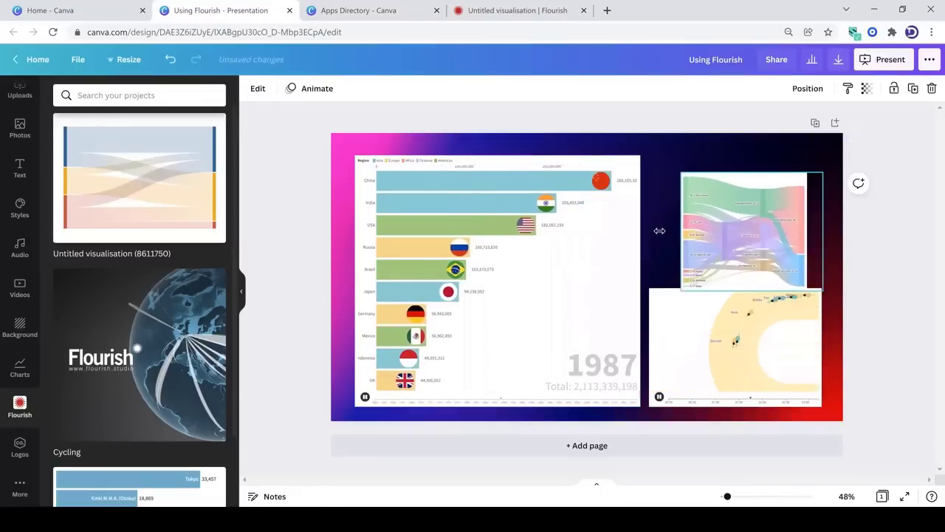
pyautogui.moveTo(659, 232); pyautogui.dragTo(650, 232)
pyautogui.moveTo(743, 226); pyautogui.dragTo(742, 209)
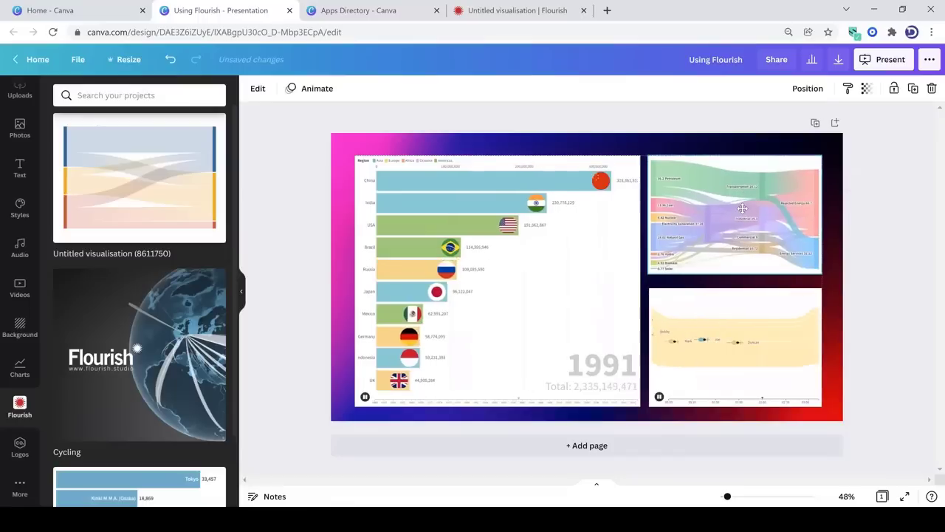
# Extend the cycling race up to just below the Sankey diagram and widen it to match, about 652 by 486
pyautogui.click(806, 336)
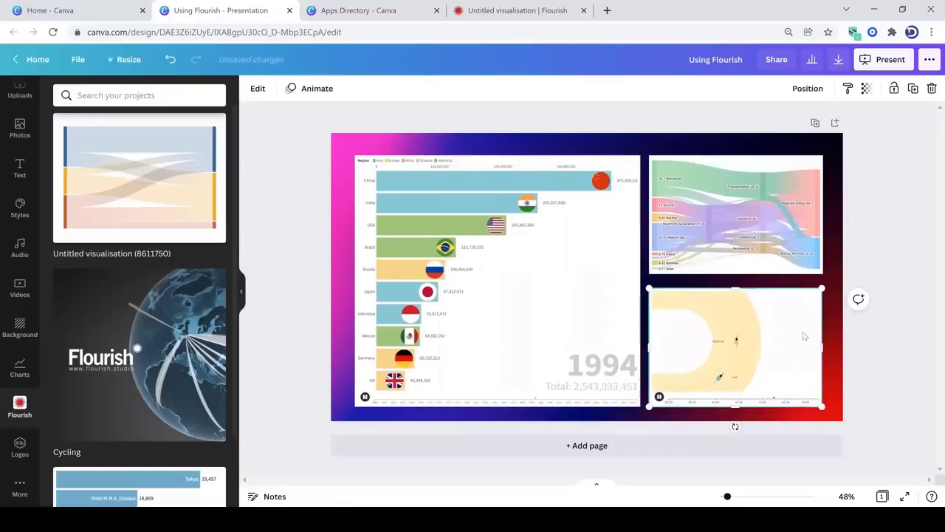
pyautogui.moveTo(736, 288); pyautogui.dragTo(736, 277)
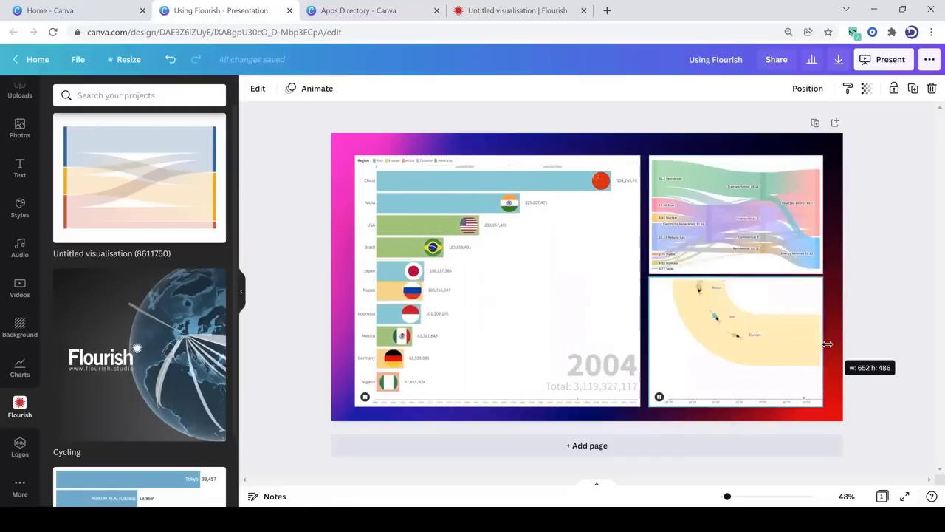
pyautogui.click(888, 365)
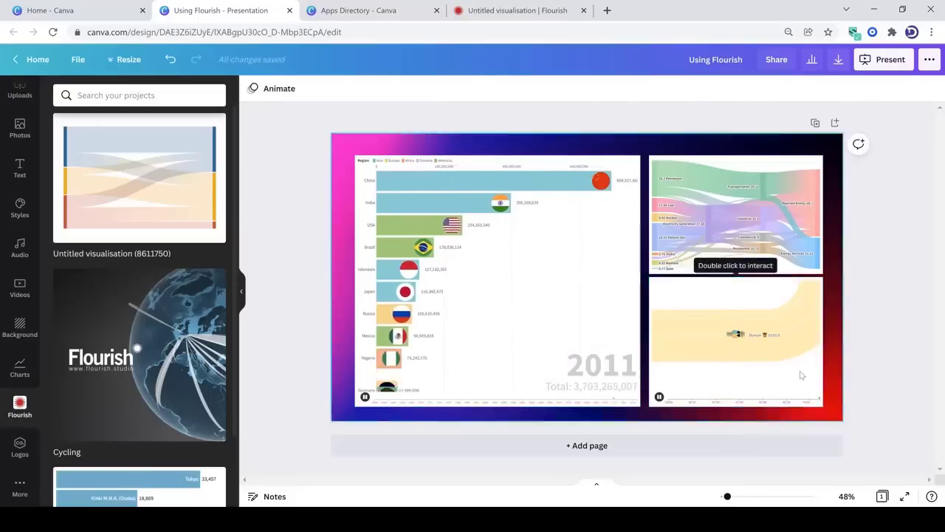
# View the slide with its three visualisations in full screen and return to the editor
pyautogui.click(905, 497)
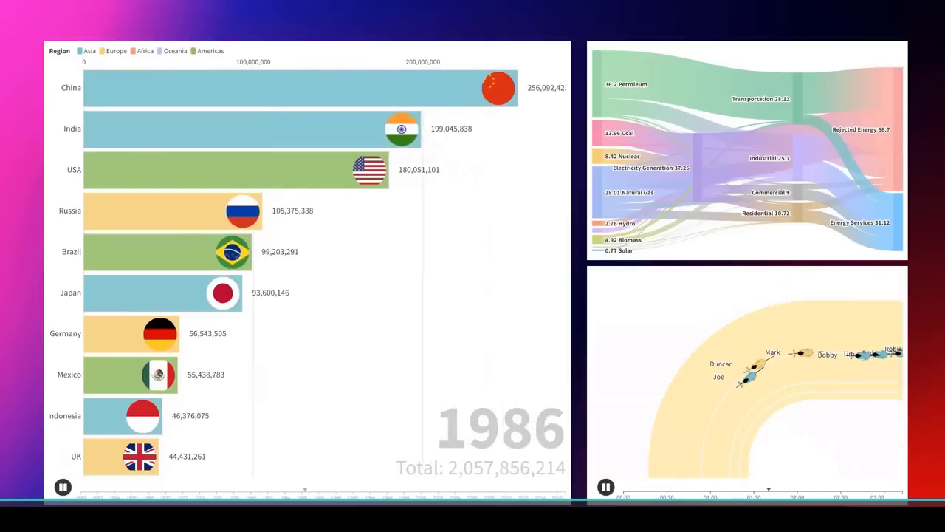
pyautogui.press('Escape')
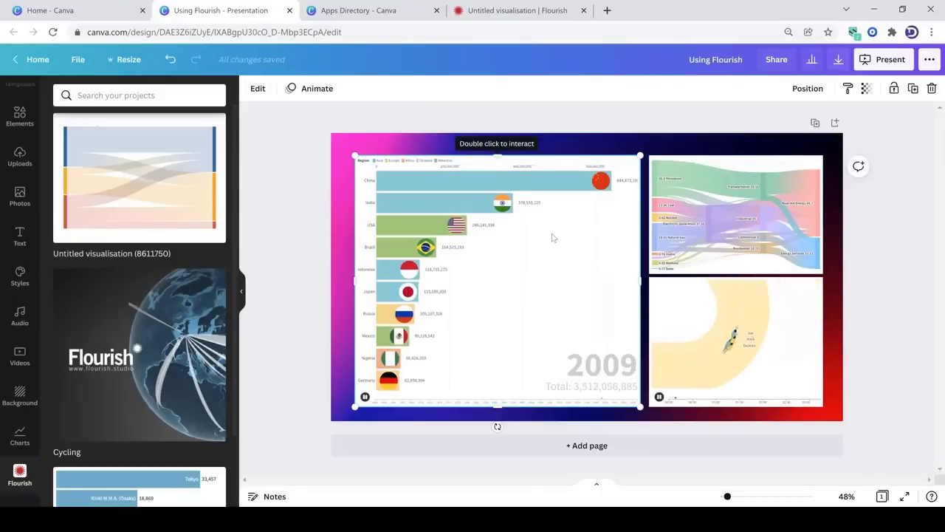
# Open the slide's bar chart race in the Flourish editor and return to the Canva presentation
pyautogui.click(256, 88)
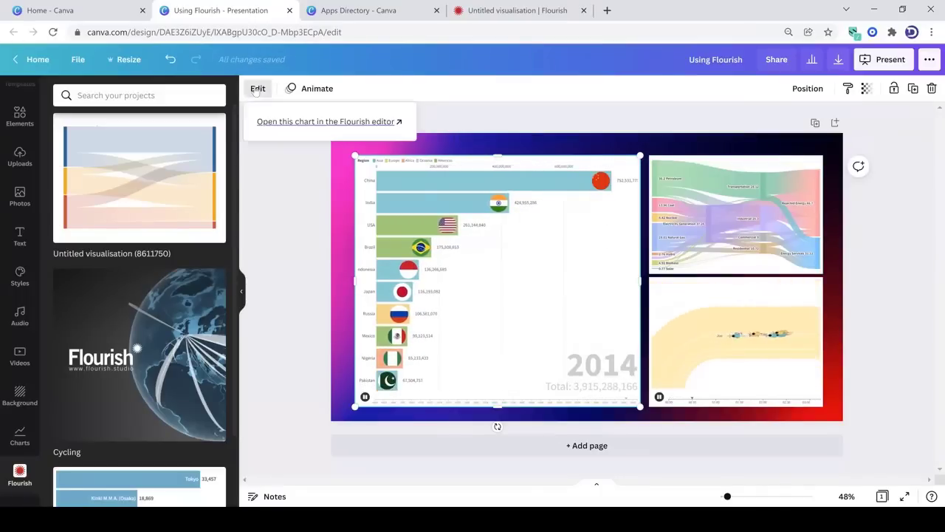
pyautogui.click(315, 122)
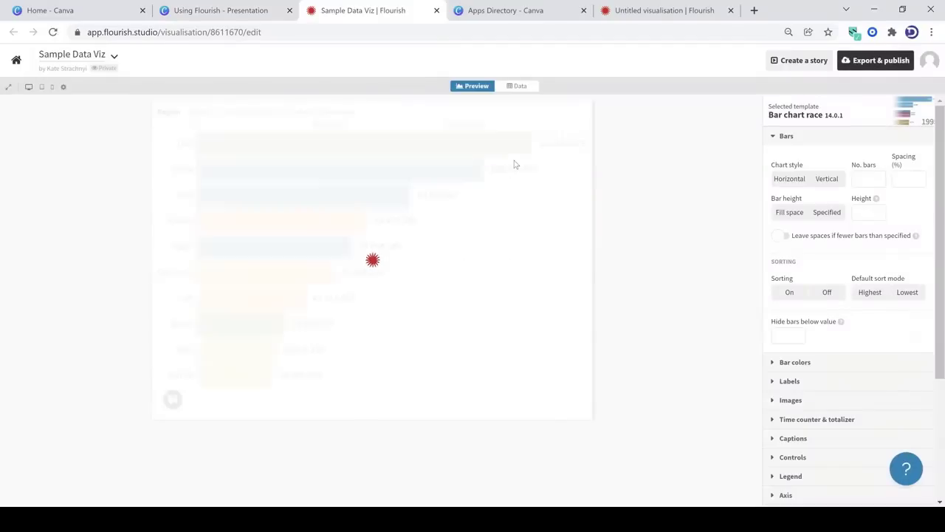
pyautogui.click(240, 11)
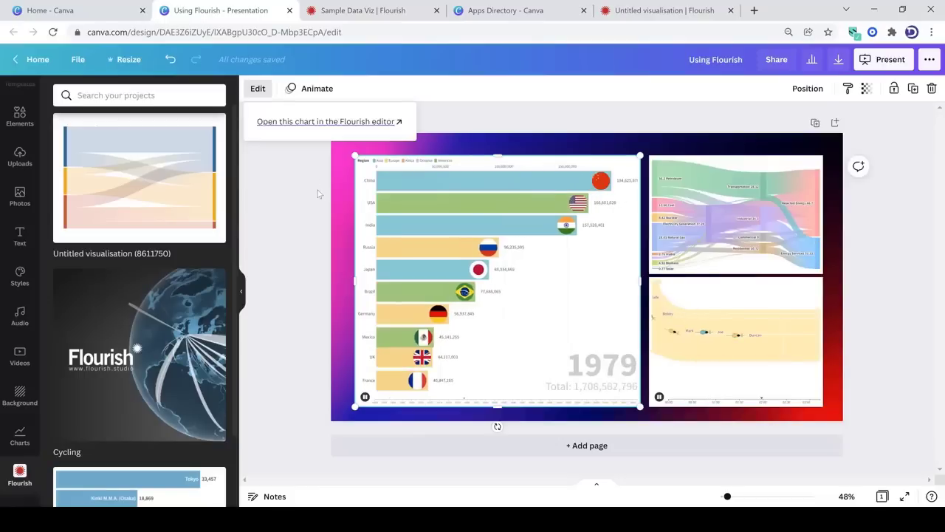
# Lower the top edges of the bar chart race and the Sankey diagram to the same height, leaving space above them
pyautogui.moveTo(499, 167); pyautogui.dragTo(500, 200)
pyautogui.click(725, 157)
pyautogui.moveTo(731, 158); pyautogui.dragTo(735, 190)
pyautogui.click(301, 257)
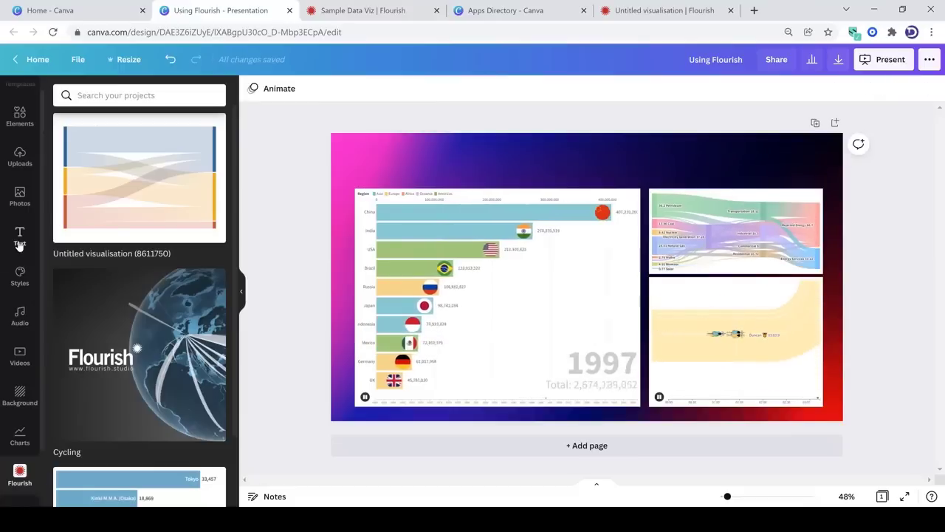
# Add a heading to the slide reading "FLOURISH + CANVA = AWESOME"
pyautogui.click(20, 237)
pyautogui.click(114, 158)
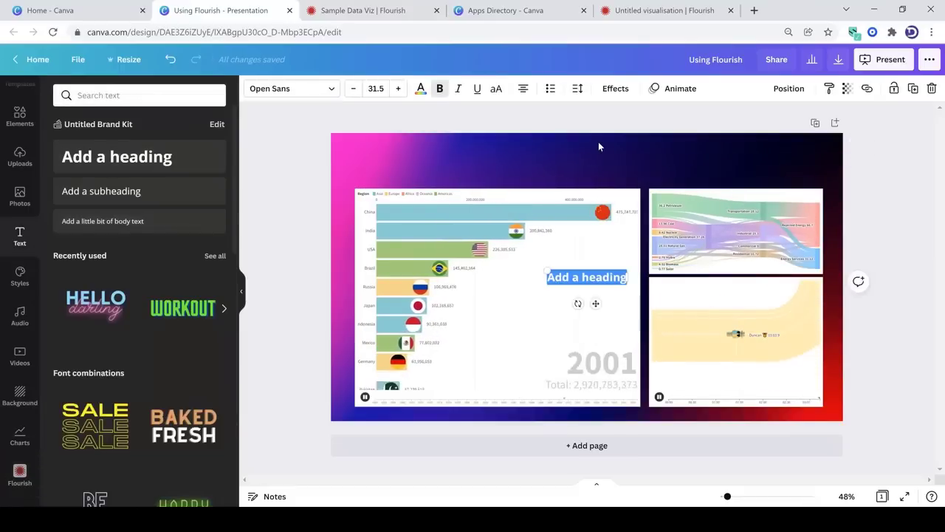
pyautogui.write('FLOUR')
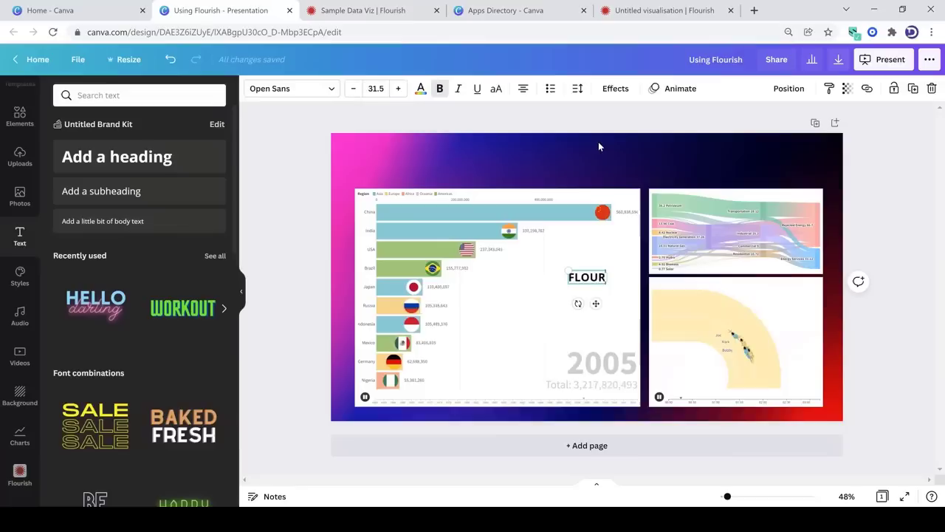
pyautogui.write('ISH + ca')
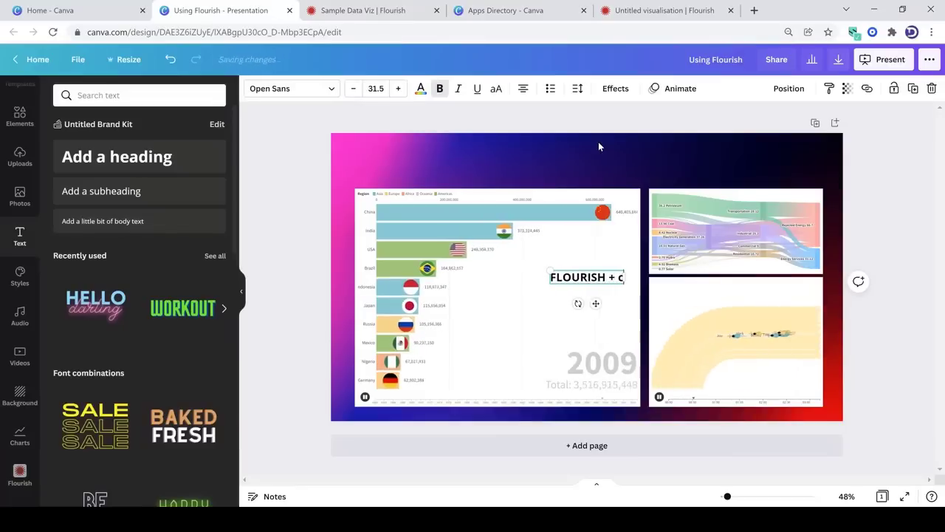
pyautogui.press('BackSpace')
pyautogui.press('BackSpace')
pyautogui.write('CANVA')
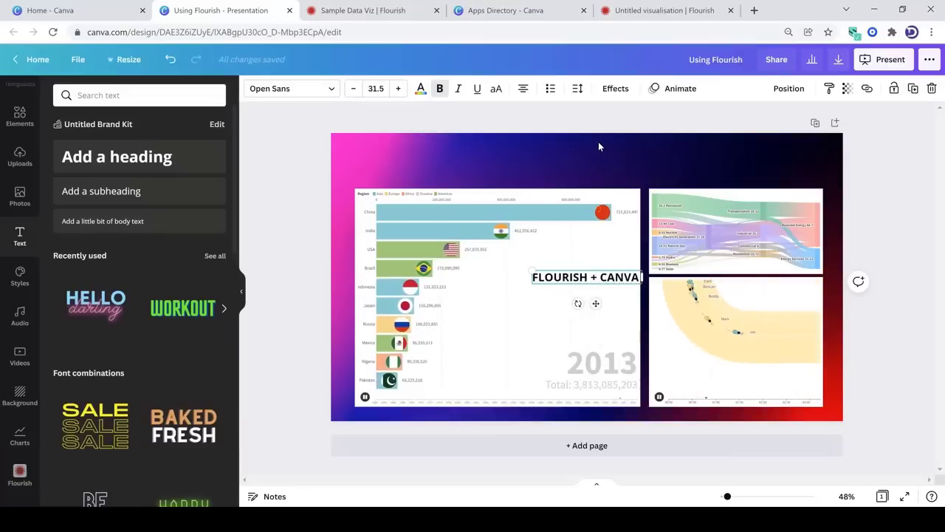
pyautogui.write(' = AWESOME')
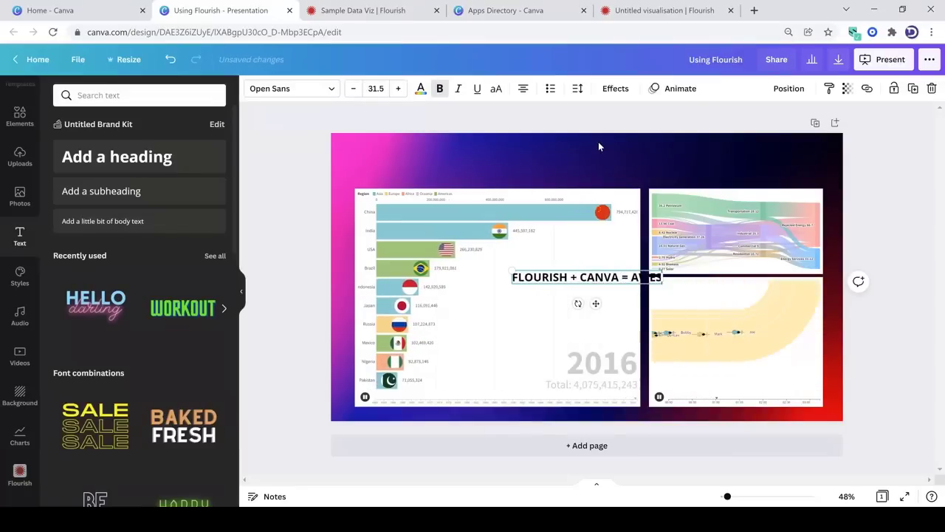
# Enlarge the whole heading text to size 61.5 and colour it white
pyautogui.hotkey('ctrl', 'a')
pyautogui.hotkey('ctrl', 'shift', '.')
pyautogui.hotkey('ctrl', 'shift', '.')
pyautogui.hotkey('ctrl', 'shift', '.')
pyautogui.hotkey('ctrl', 'shift', '.')
pyautogui.hotkey('ctrl', 'shift', '.')
pyautogui.hotkey('ctrl', 'shift', '.')
pyautogui.hotkey('ctrl', 'shift', '.')
pyautogui.hotkey('ctrl', 'shift', '.')
pyautogui.hotkey('ctrl', 'shift', '.')
pyautogui.hotkey('ctrl', 'shift', '.')
pyautogui.hotkey('ctrl', 'shift', '.')
pyautogui.hotkey('ctrl', 'shift', '.')
pyautogui.hotkey('ctrl', 'shift', '.')
pyautogui.hotkey('ctrl', 'shift', '.')
pyautogui.hotkey('ctrl', 'shift', '.')
pyautogui.hotkey('ctrl', 'shift', '.')
pyautogui.hotkey('ctrl', 'shift', '.')
pyautogui.hotkey('ctrl', 'shift', '.')
pyautogui.hotkey('ctrl', 'shift', '.')
pyautogui.hotkey('ctrl', 'shift', '.')
pyautogui.hotkey('ctrl', 'shift', '.')
pyautogui.hotkey('ctrl', 'shift', '.')
pyautogui.hotkey('ctrl', 'shift', '.')
pyautogui.hotkey('ctrl', 'shift', '.')
pyautogui.hotkey('ctrl', 'shift', '.')
pyautogui.hotkey('ctrl', 'shift', '.')
pyautogui.hotkey('ctrl', 'shift', '.')
pyautogui.hotkey('ctrl', 'shift', '.')
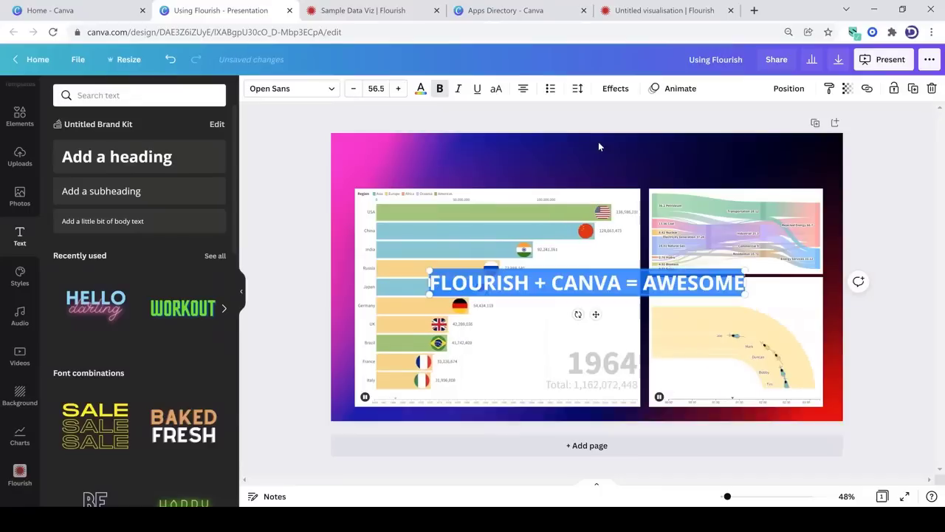
pyautogui.click(421, 88)
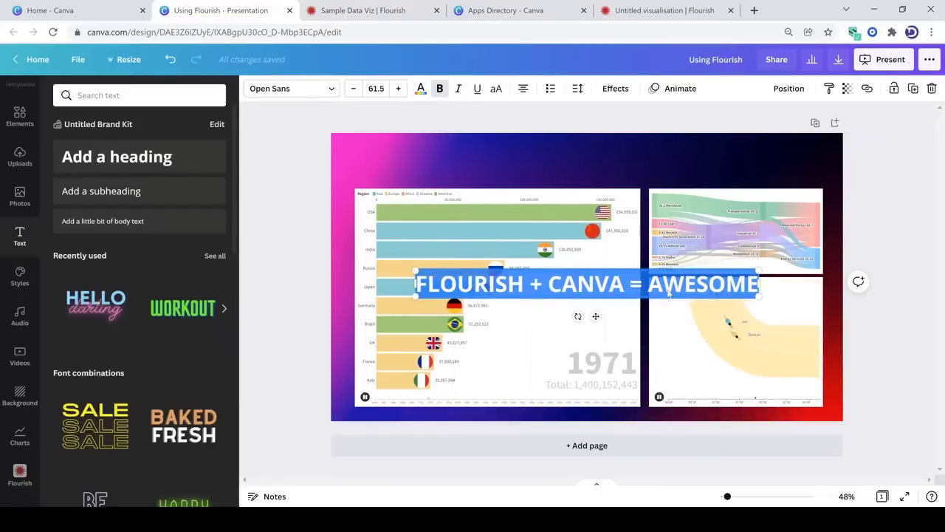
# Centre the heading in the space above the visualisations, spanning their combined width, with its text enlarged to size 69.5
pyautogui.moveTo(623, 284); pyautogui.dragTo(562, 160)
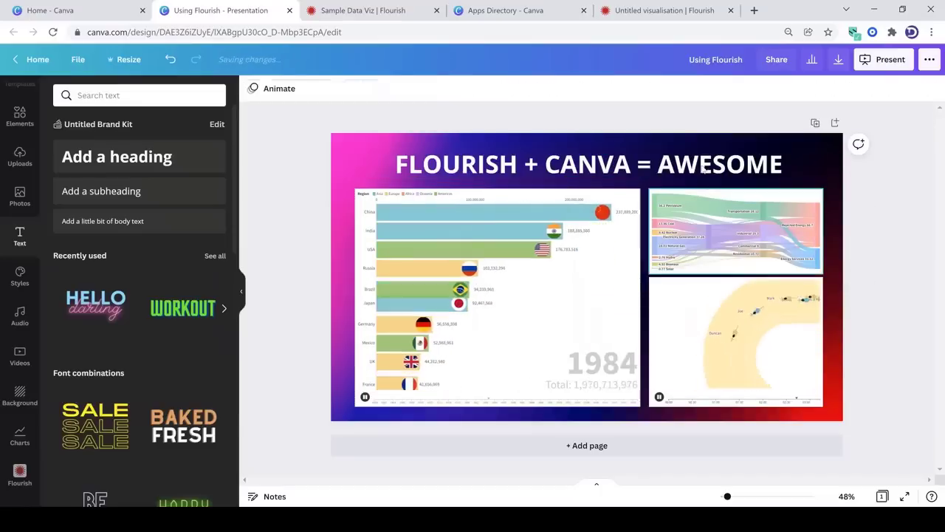
pyautogui.click(705, 168)
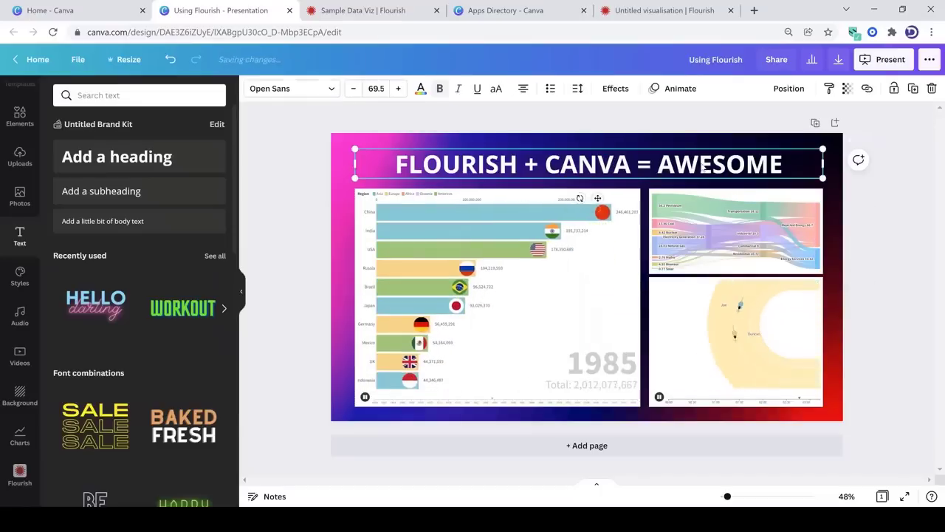
pyautogui.click(851, 212)
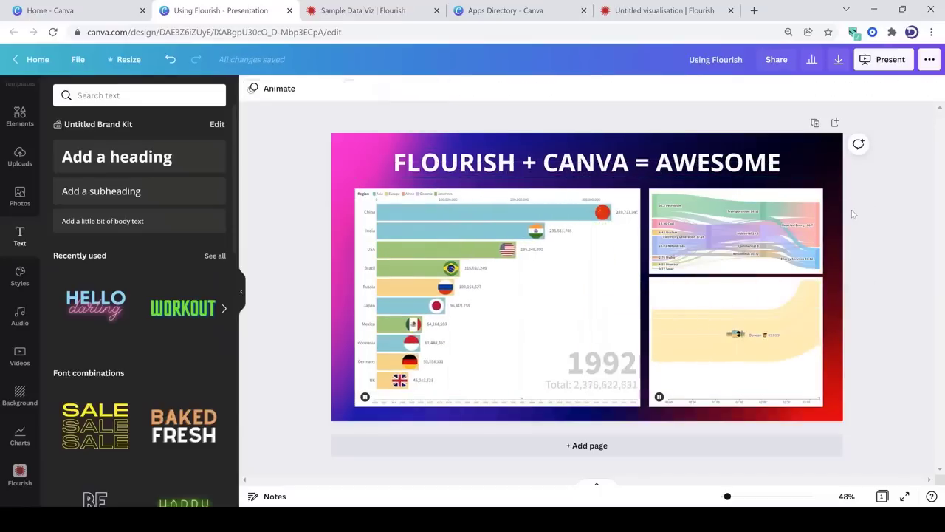